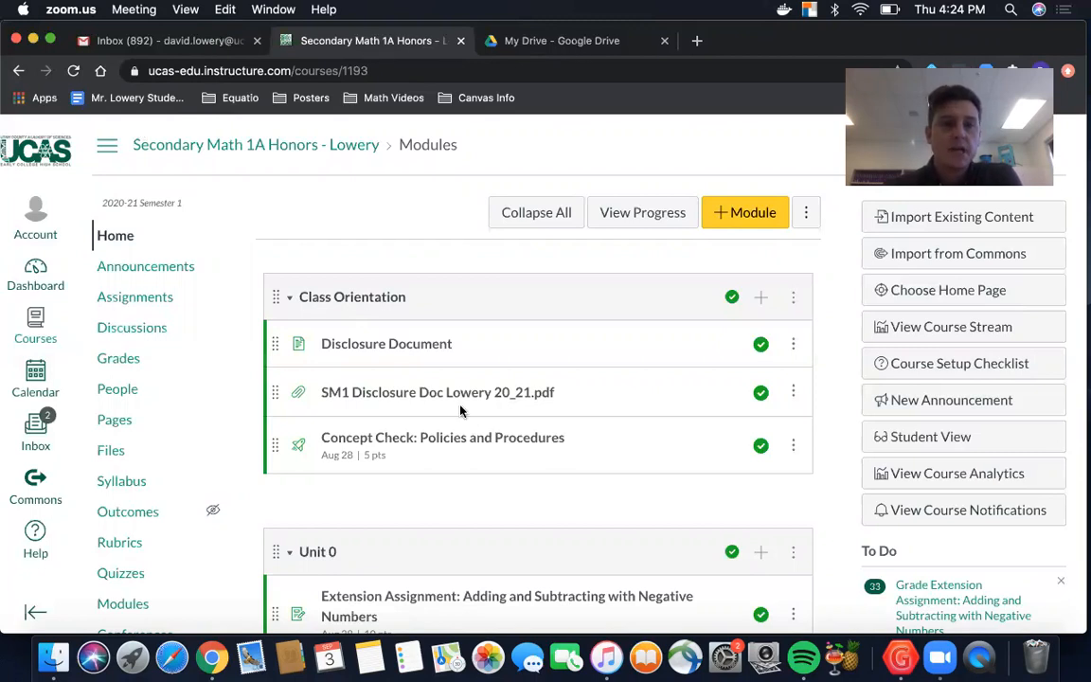
pyautogui.scroll(-10, 461, 410)
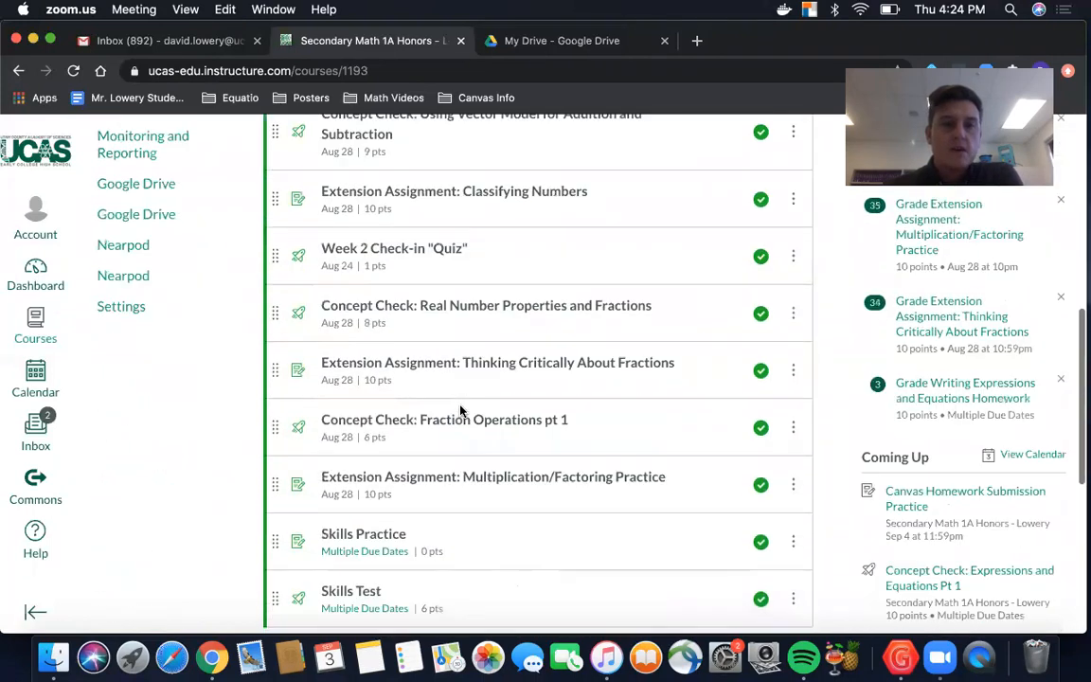
pyautogui.scroll(-4, 461, 410)
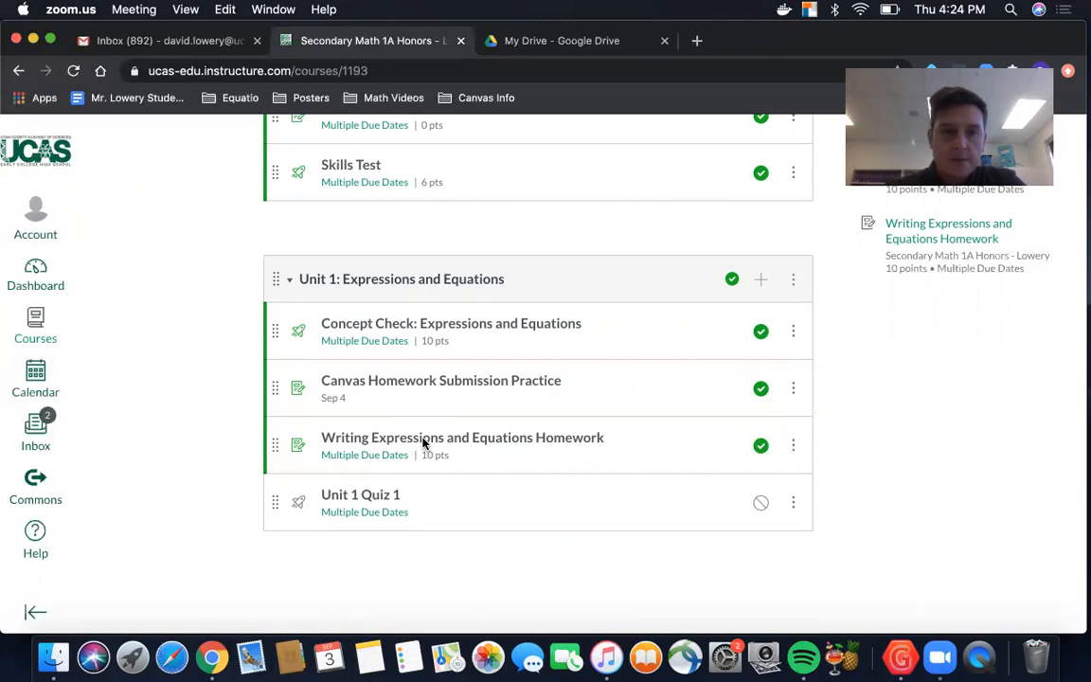
pyautogui.click(423, 443)
pyautogui.click(425, 445)
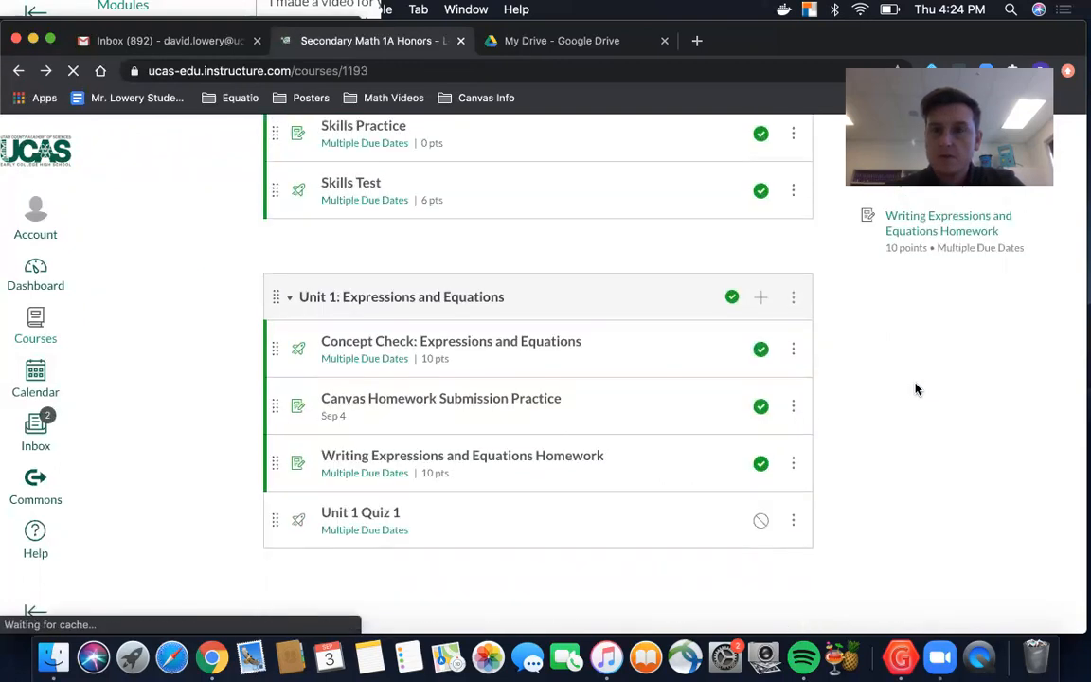
# Step: Switch the course to Student View and open the Writing Expressions and Equations Homework assignment in Unit 1
pyautogui.scroll(15, 915, 388)
pyautogui.click(916, 382)
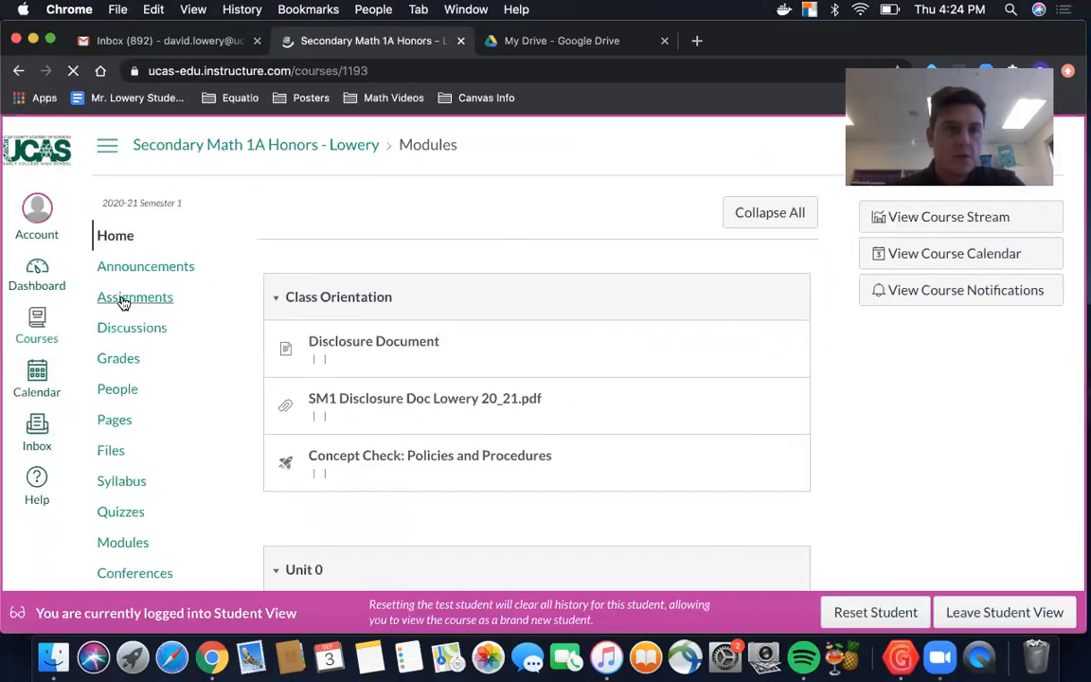
pyautogui.scroll(-10, 270, 324)
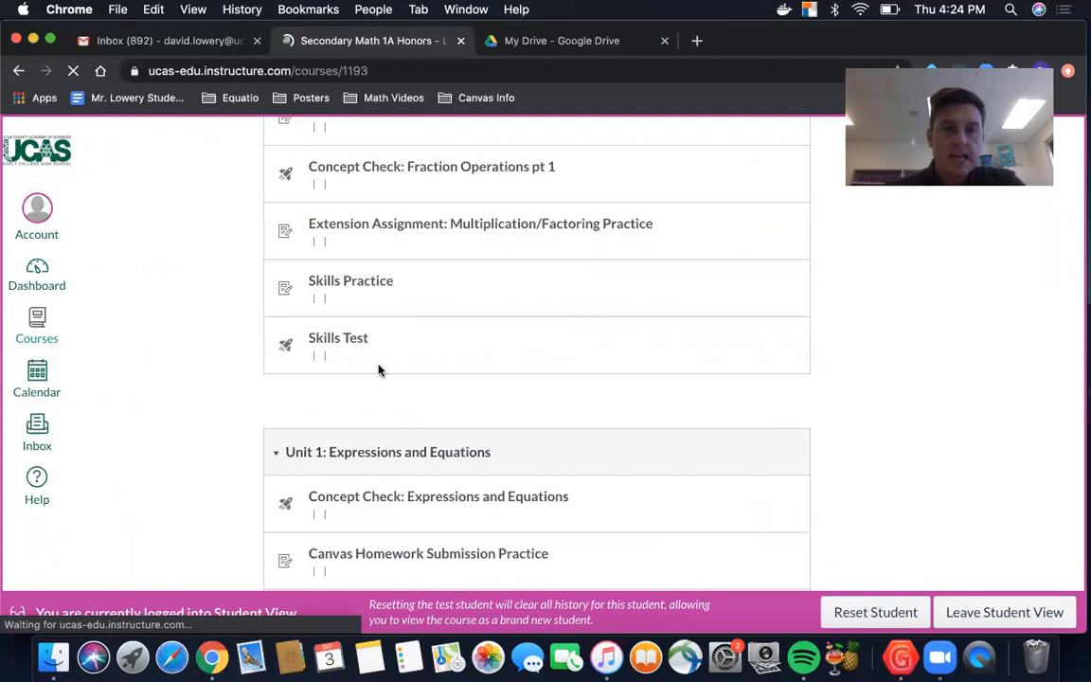
pyautogui.scroll(-3, 378, 369)
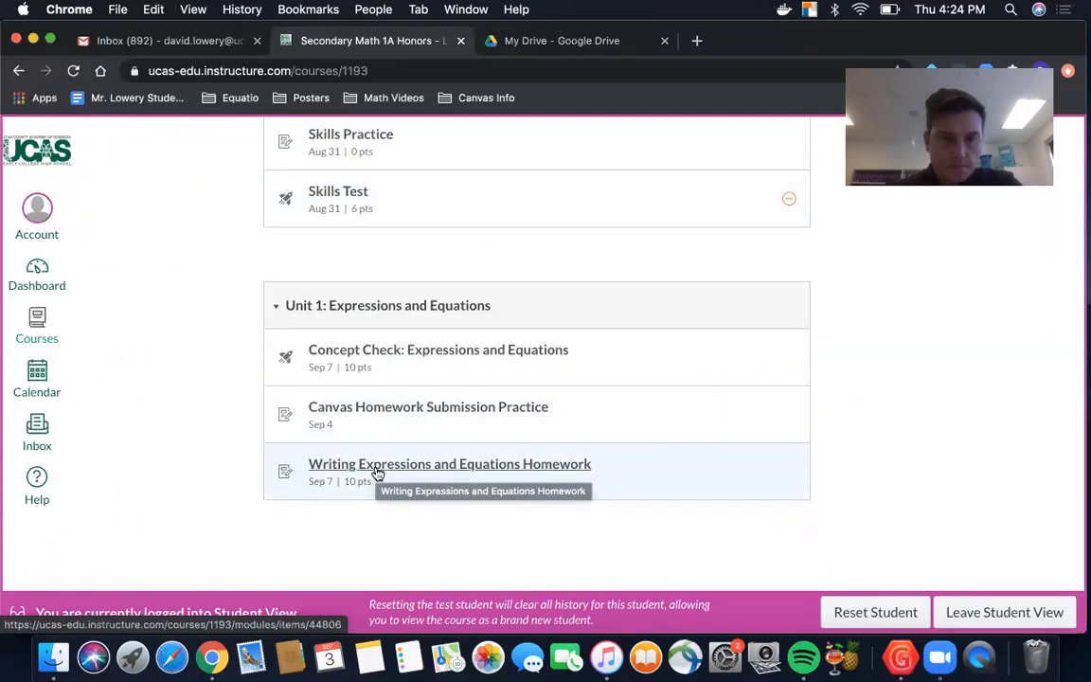
pyautogui.click(378, 465)
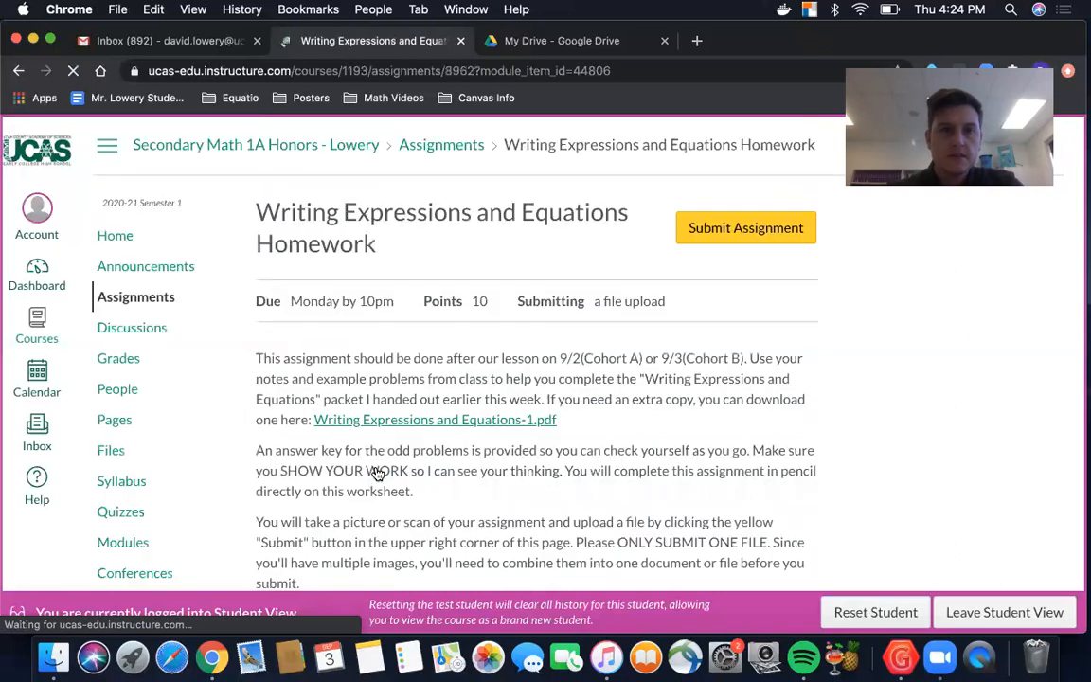
# Step: Download the Writing Expressions and Equations-1.pdf worksheet from the assignment description and open it to look through the problems
pyautogui.scroll(-3, 378, 474)
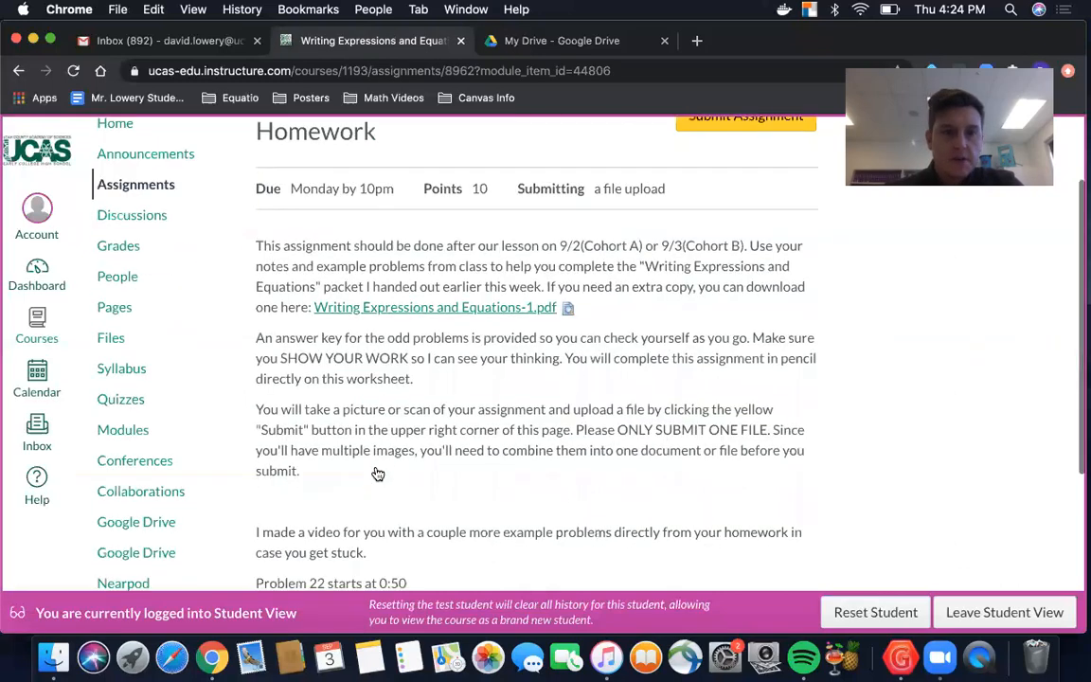
pyautogui.scroll(-3, 377, 473)
pyautogui.scroll(5, 531, 378)
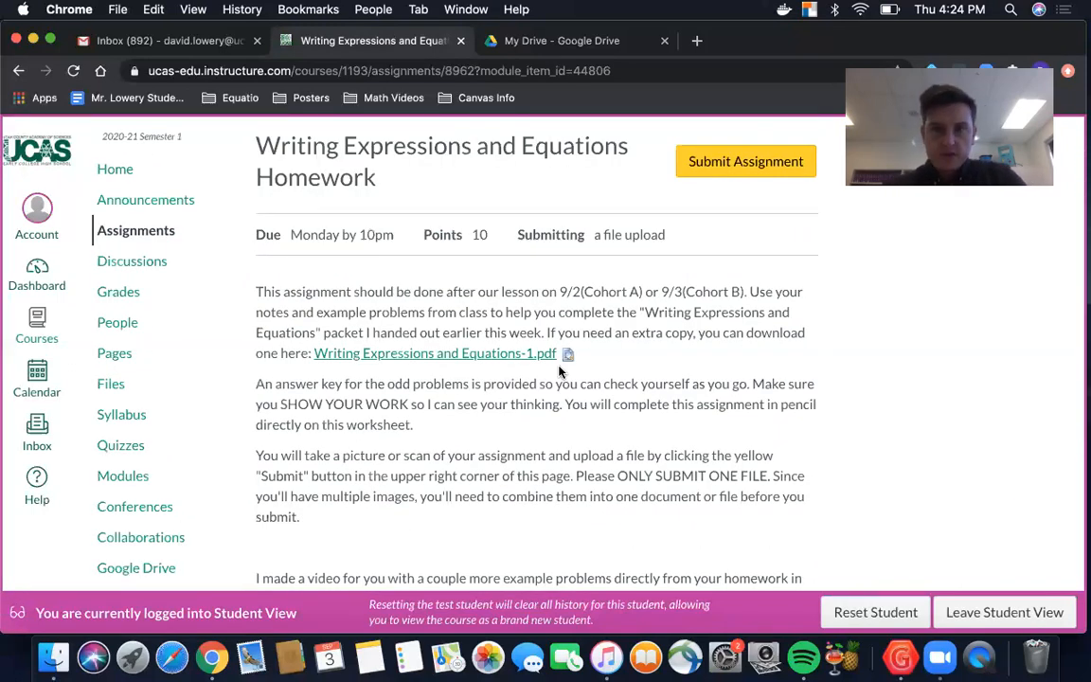
pyautogui.keyDown('super'); pyautogui.click(475, 353); pyautogui.keyUp('super')
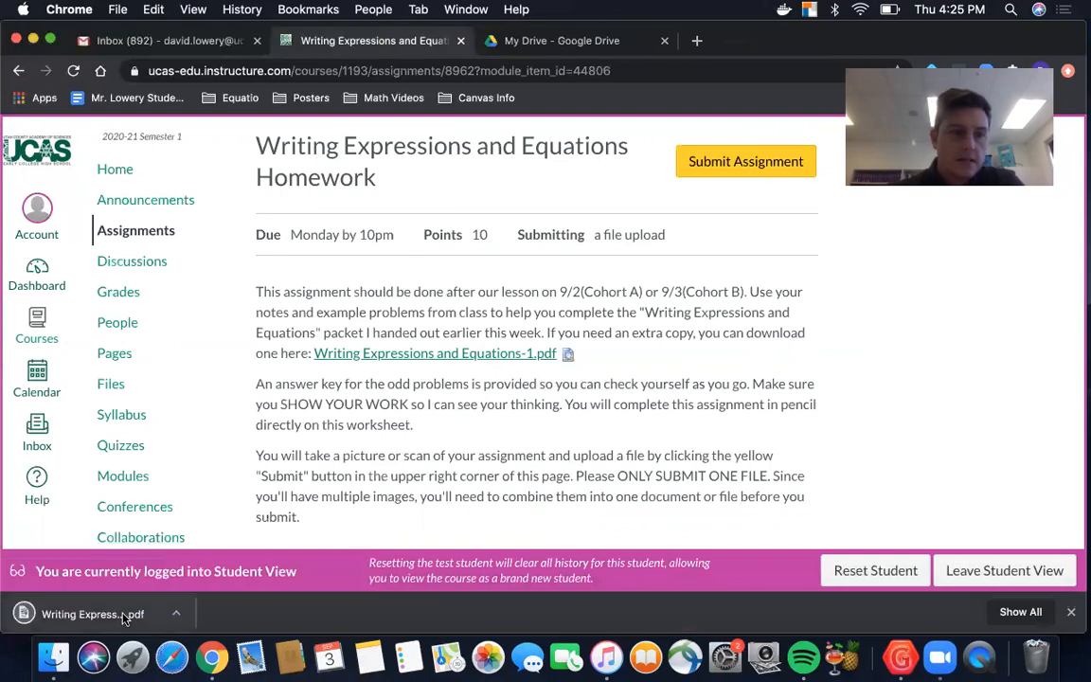
pyautogui.click(123, 617)
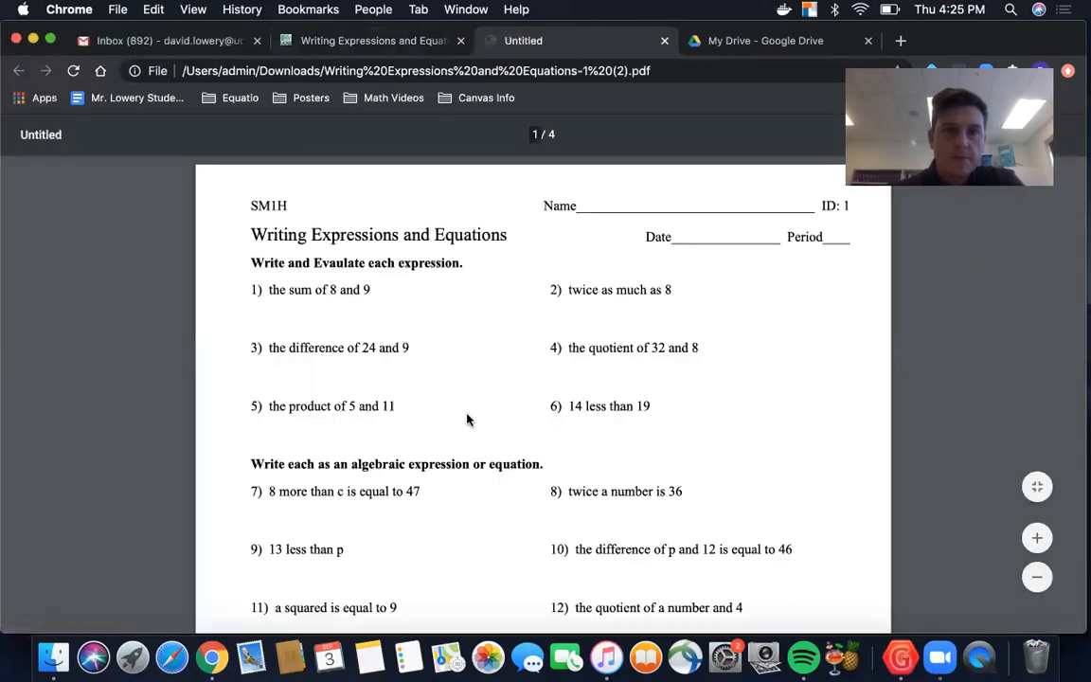
pyautogui.scroll(-15, 467, 419)
pyautogui.scroll(20, 466, 420)
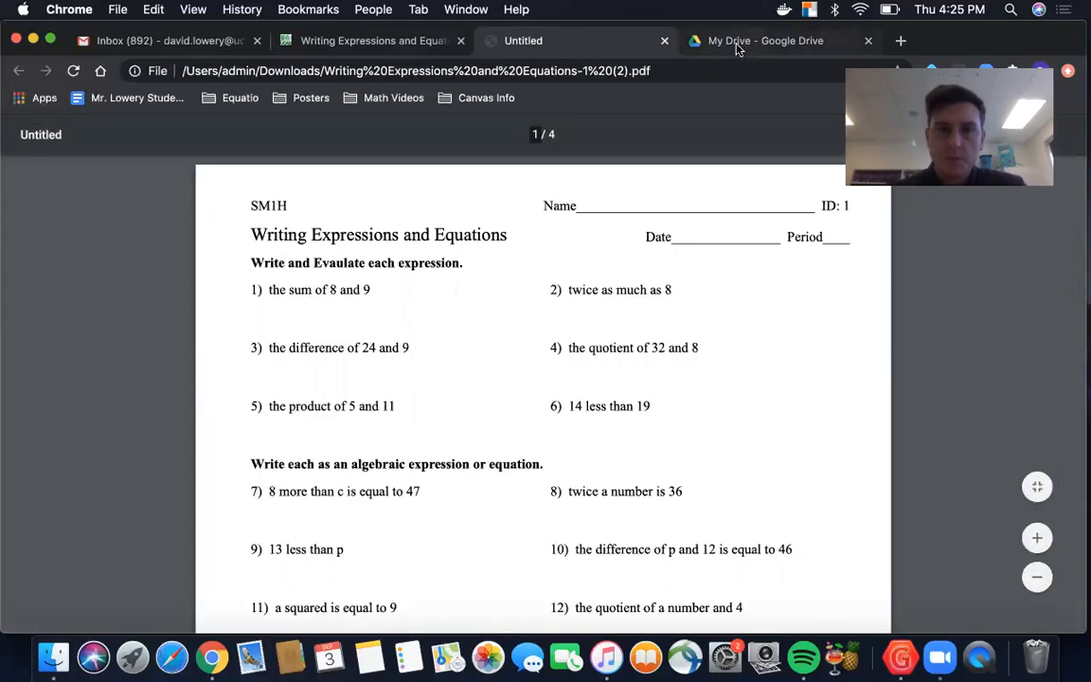
# Step: Return to the homework assignment page and highlight "ONLY SUBMIT ONE FILE" in its instructions
pyautogui.click(374, 41)
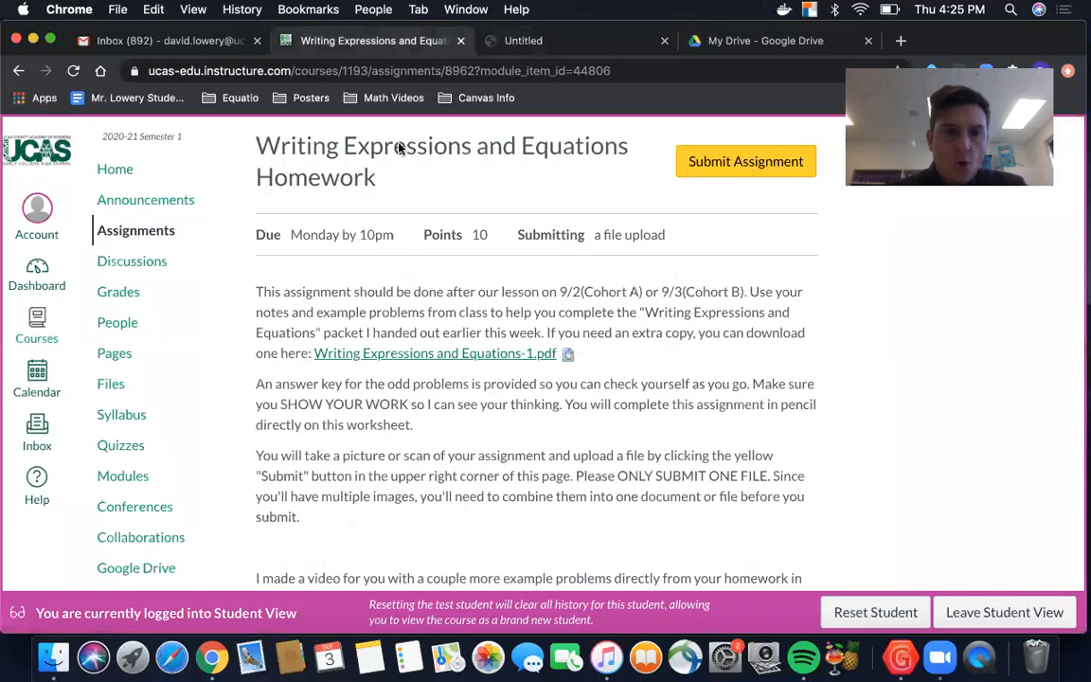
pyautogui.scroll(-3, 468, 360)
pyautogui.scroll(4, 467, 355)
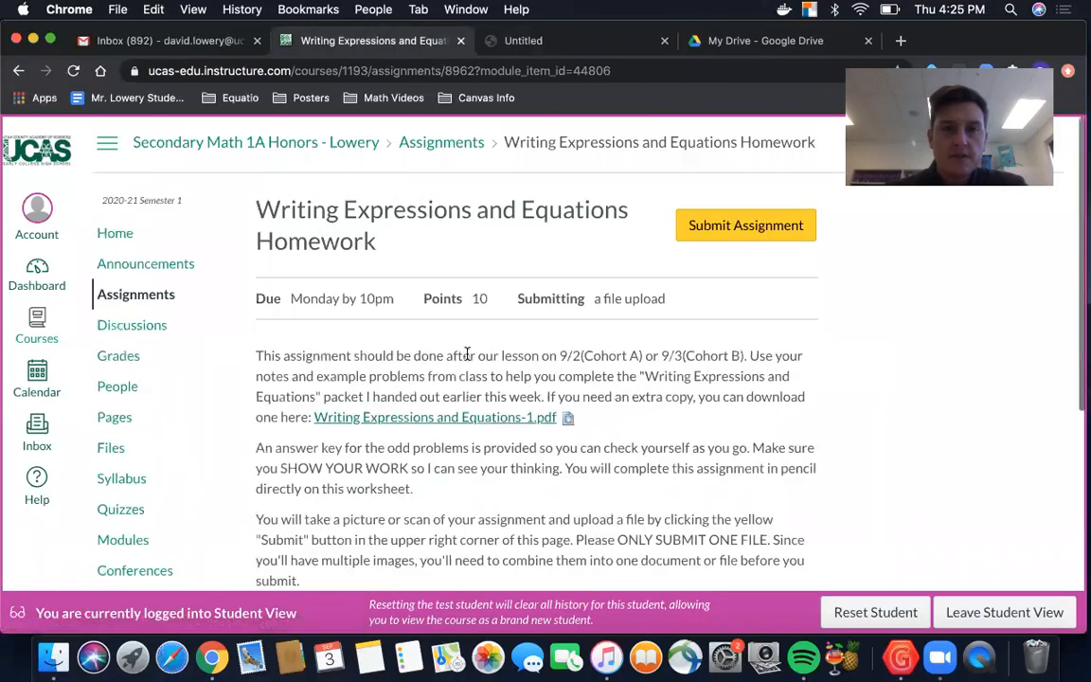
pyautogui.scroll(-2, 467, 357)
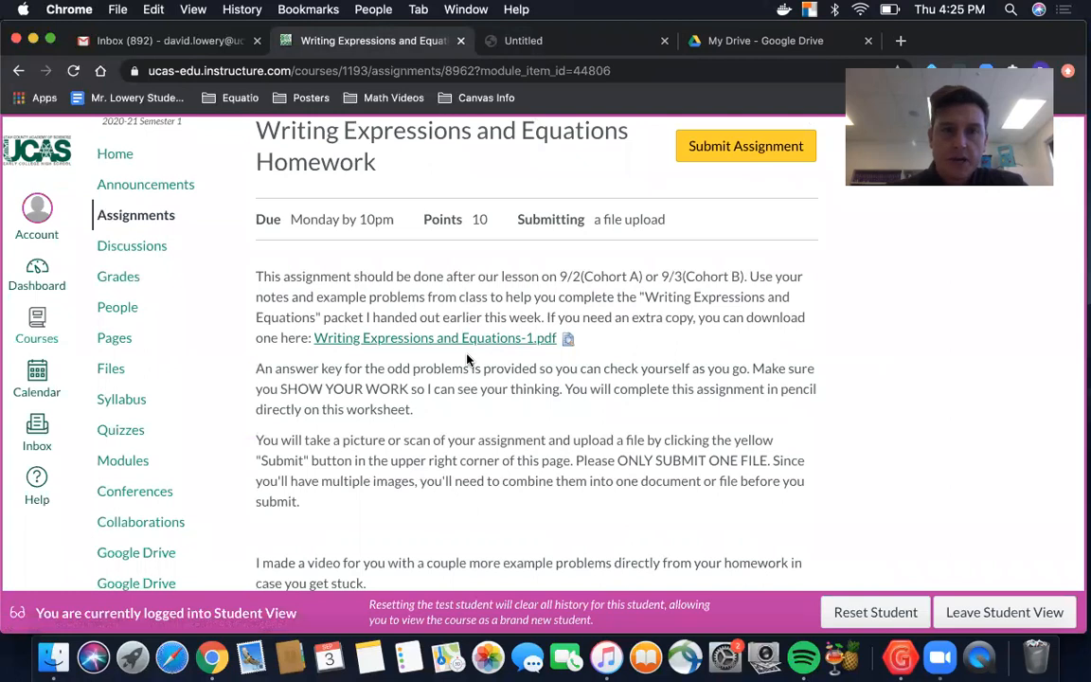
pyautogui.scroll(-1, 464, 359)
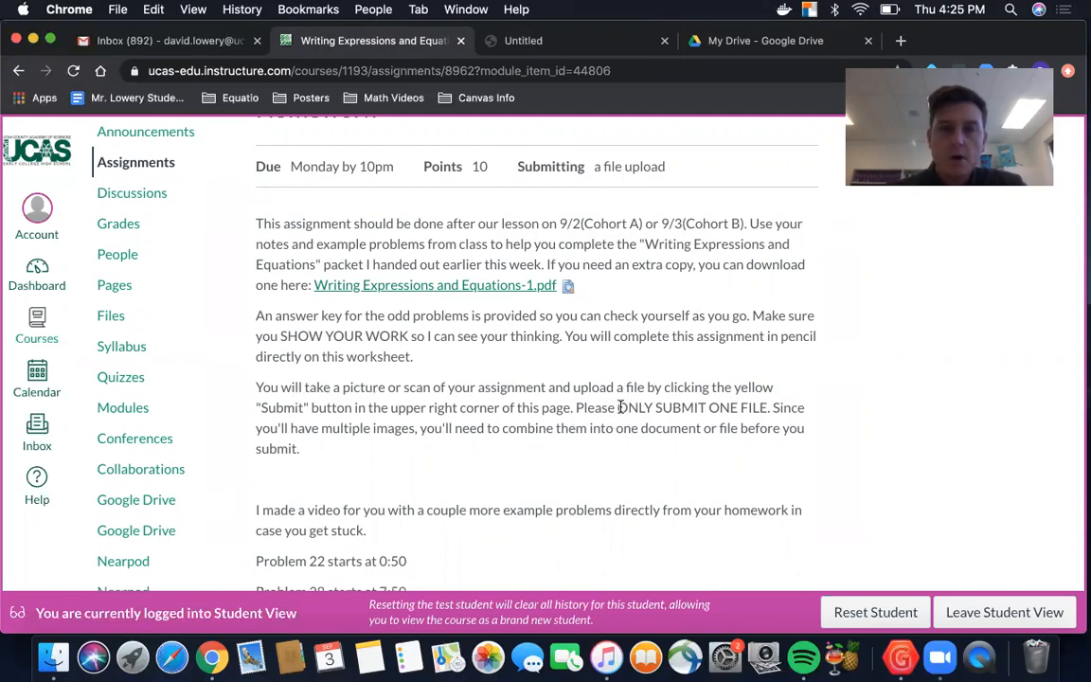
pyautogui.moveTo(619, 408); pyautogui.dragTo(767, 408)
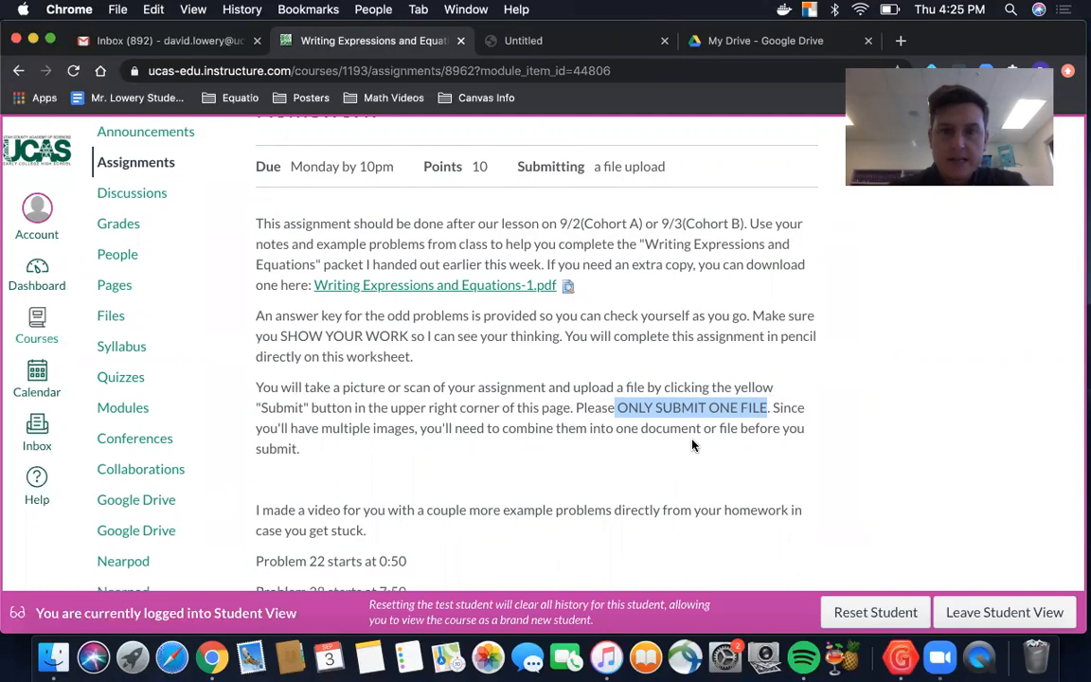
# Step: Examine the rest of the assignment description, including the example video link and the start times for its problems
pyautogui.scroll(-4, 692, 445)
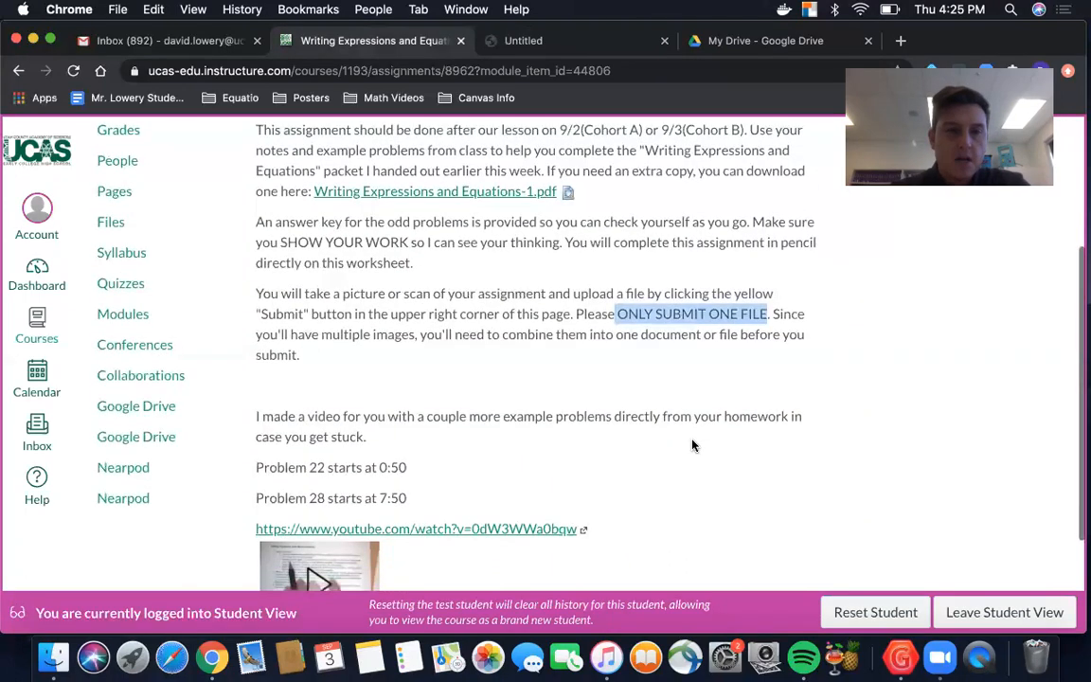
pyautogui.scroll(-1, 692, 445)
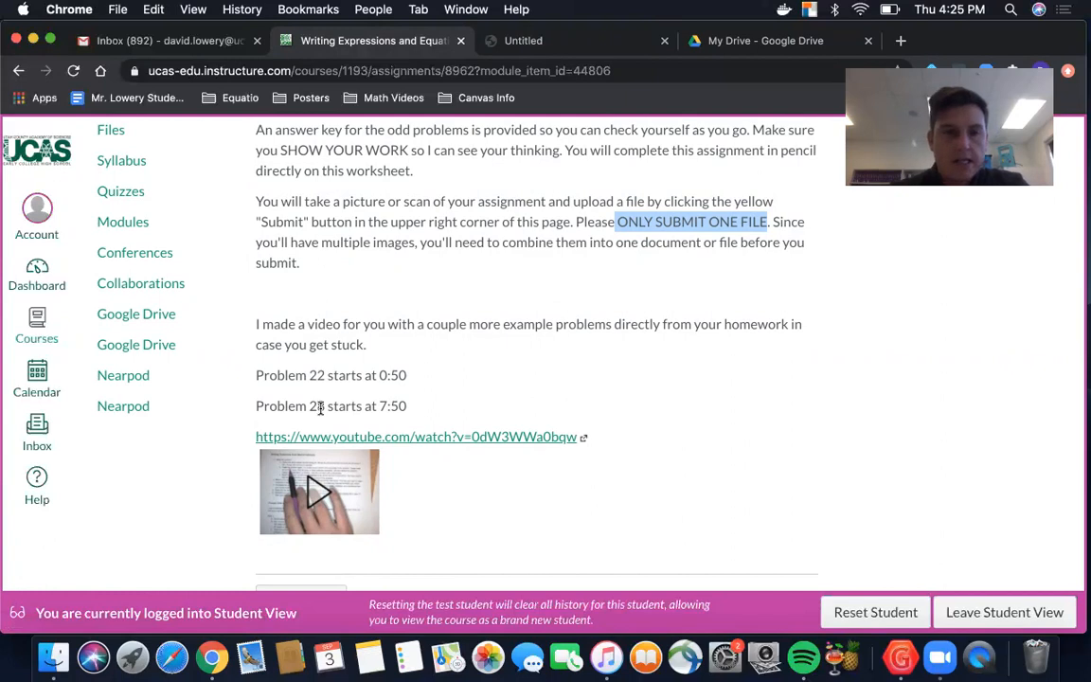
pyautogui.scroll(-3, 320, 408)
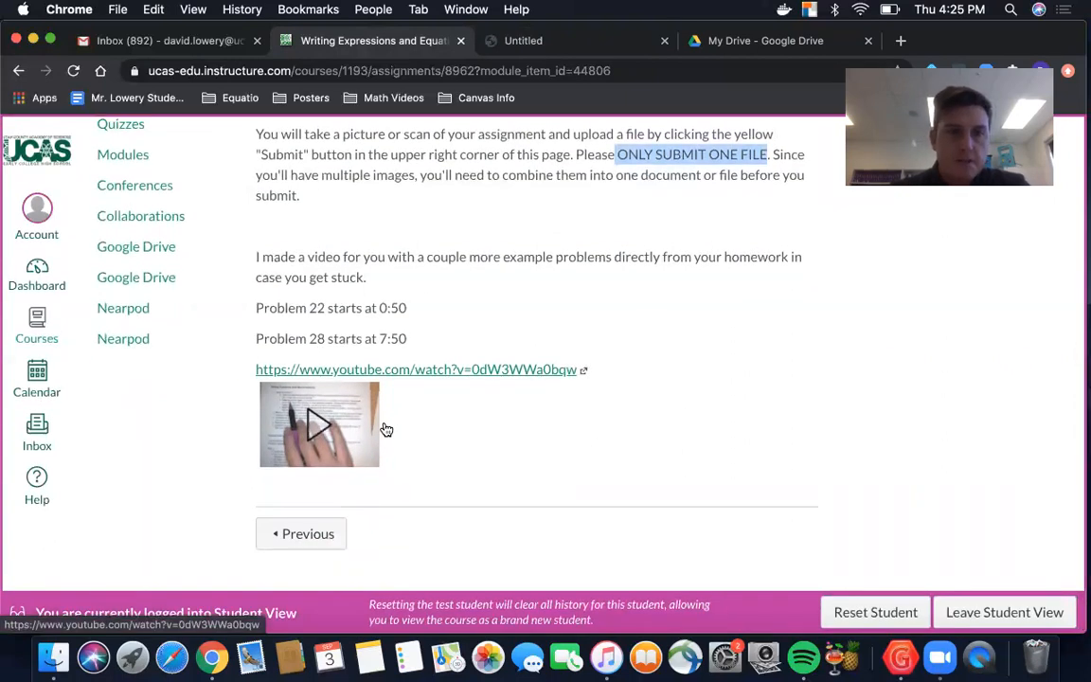
pyautogui.scroll(3, 386, 429)
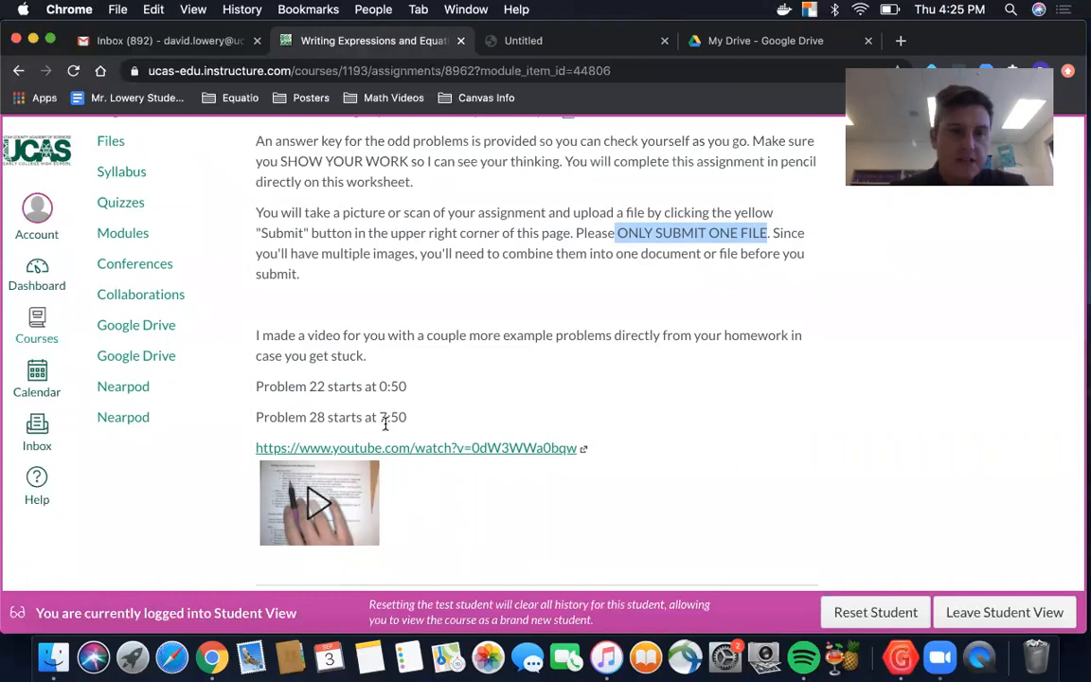
pyautogui.scroll(-2, 385, 425)
pyautogui.scroll(10, 383, 424)
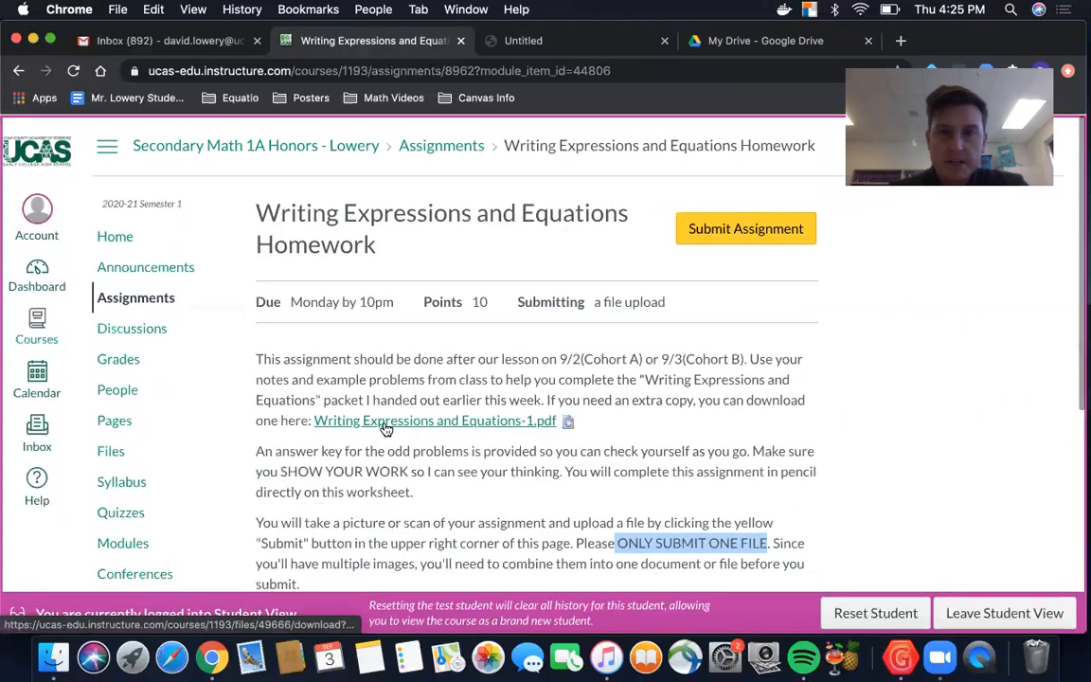
pyautogui.scroll(-4, 386, 427)
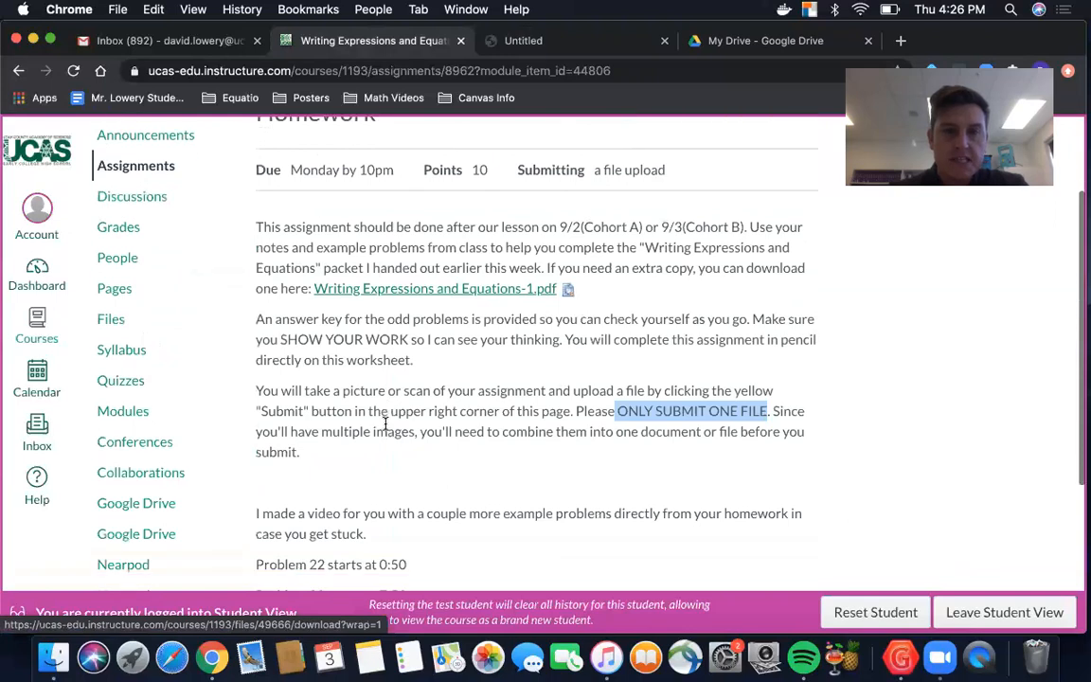
pyautogui.scroll(-4, 386, 424)
pyautogui.scroll(3, 398, 284)
pyautogui.scroll(-1, 441, 347)
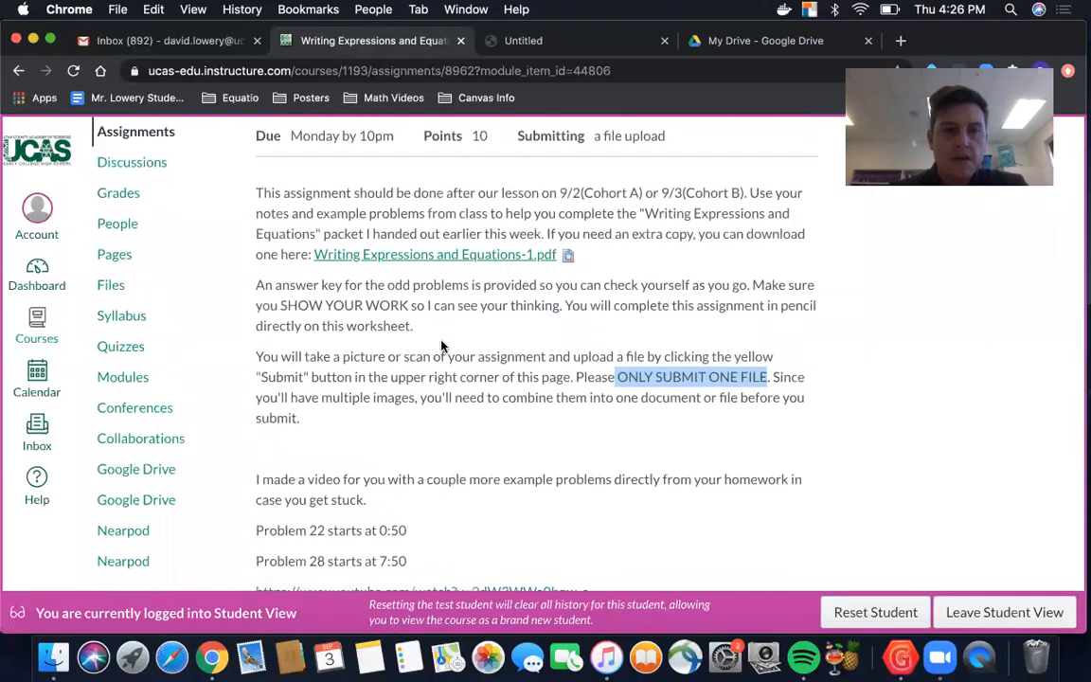
# Step: Start a submission for the homework assignment and bring its file upload form into view
pyautogui.scroll(-5, 441, 347)
pyautogui.scroll(10, 441, 347)
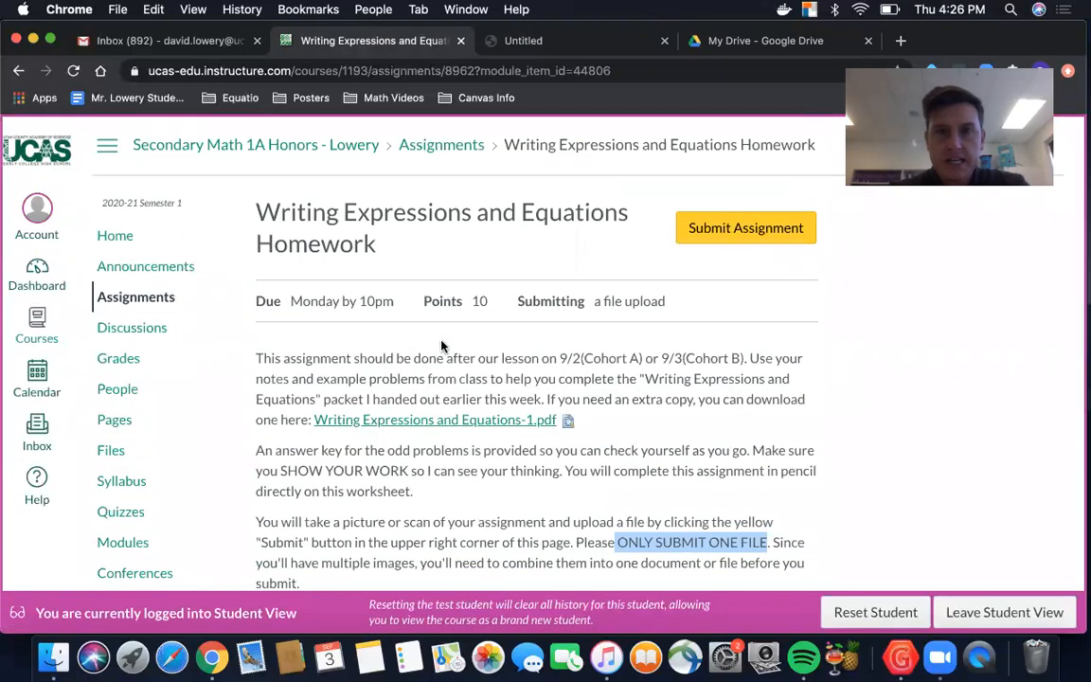
pyautogui.click(748, 228)
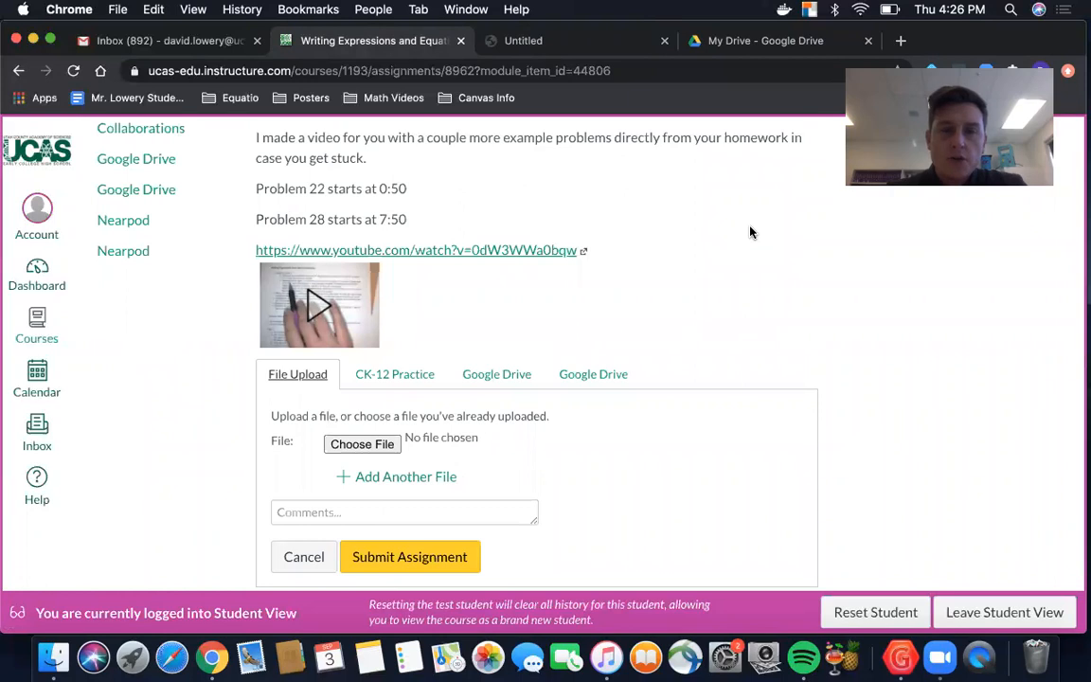
pyautogui.scroll(-1, 502, 473)
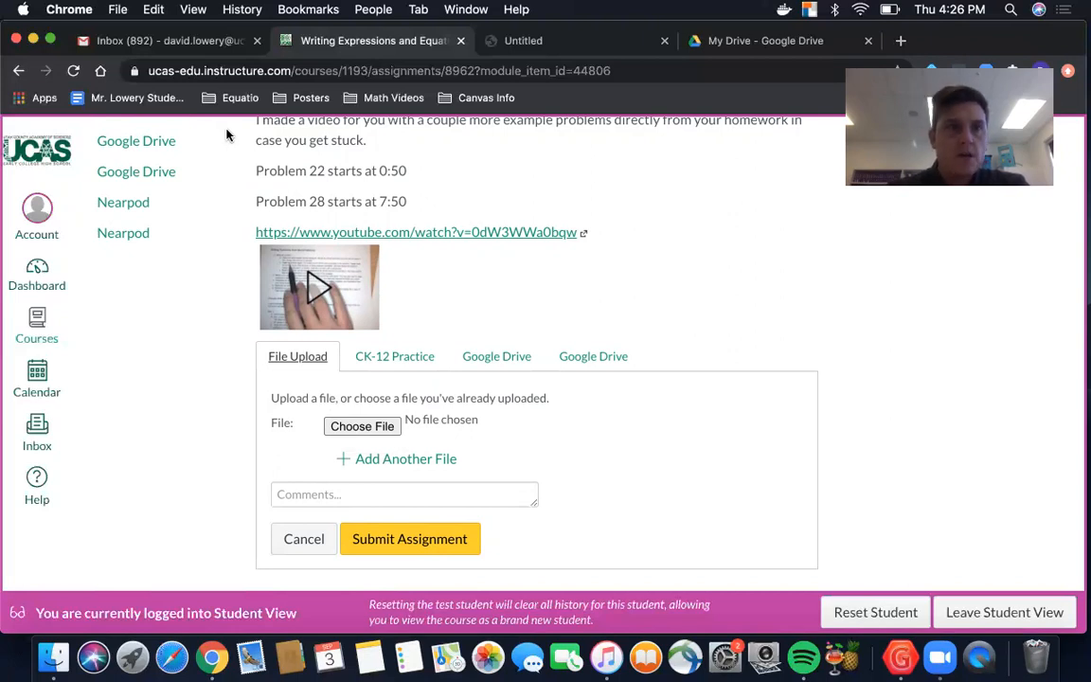
# Step: Switch to Gmail, download IMG-2303.jpg and IMG-2304.jpg from the "HW" email, and check the IMG-2303.jpg photo
pyautogui.click(175, 41)
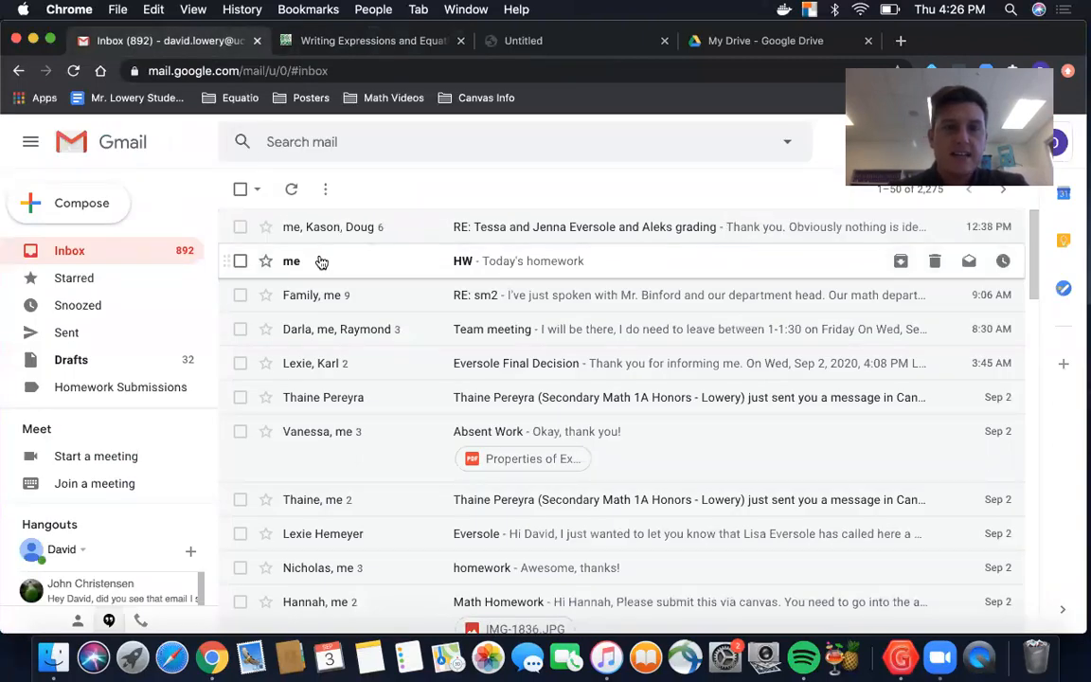
pyautogui.click(321, 261)
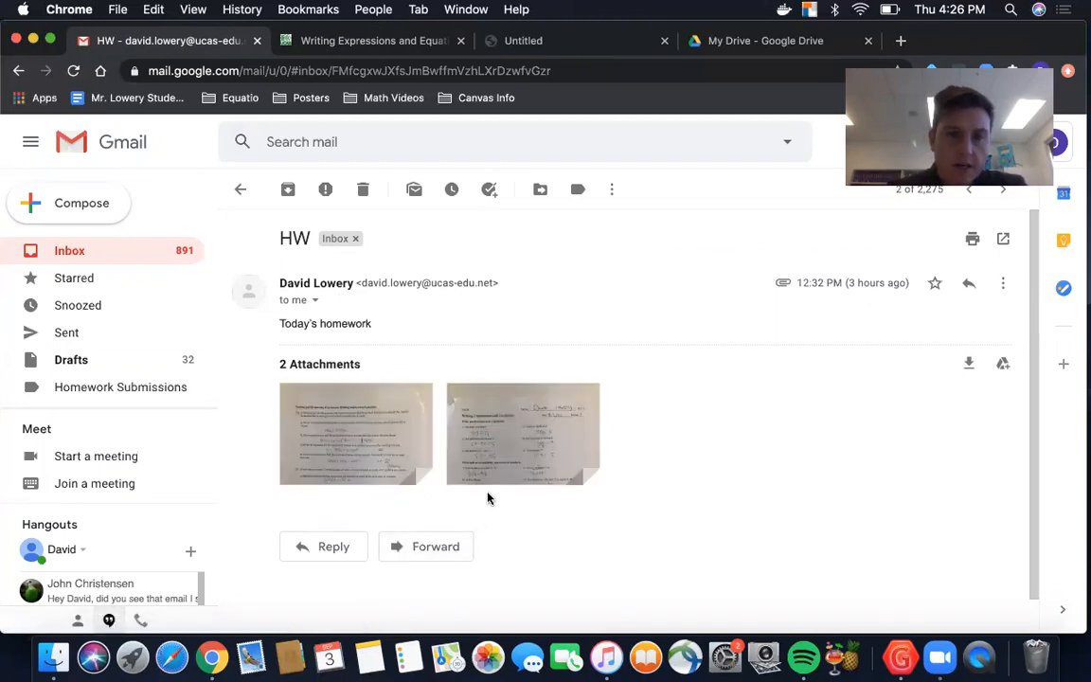
pyautogui.click(486, 466)
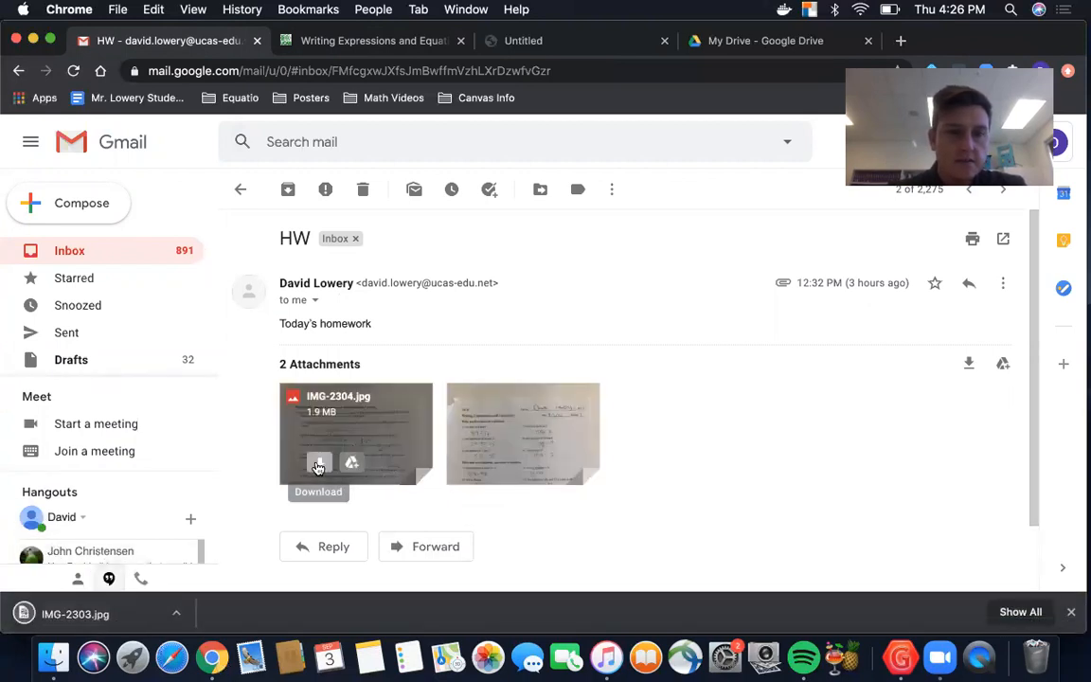
pyautogui.click(318, 464)
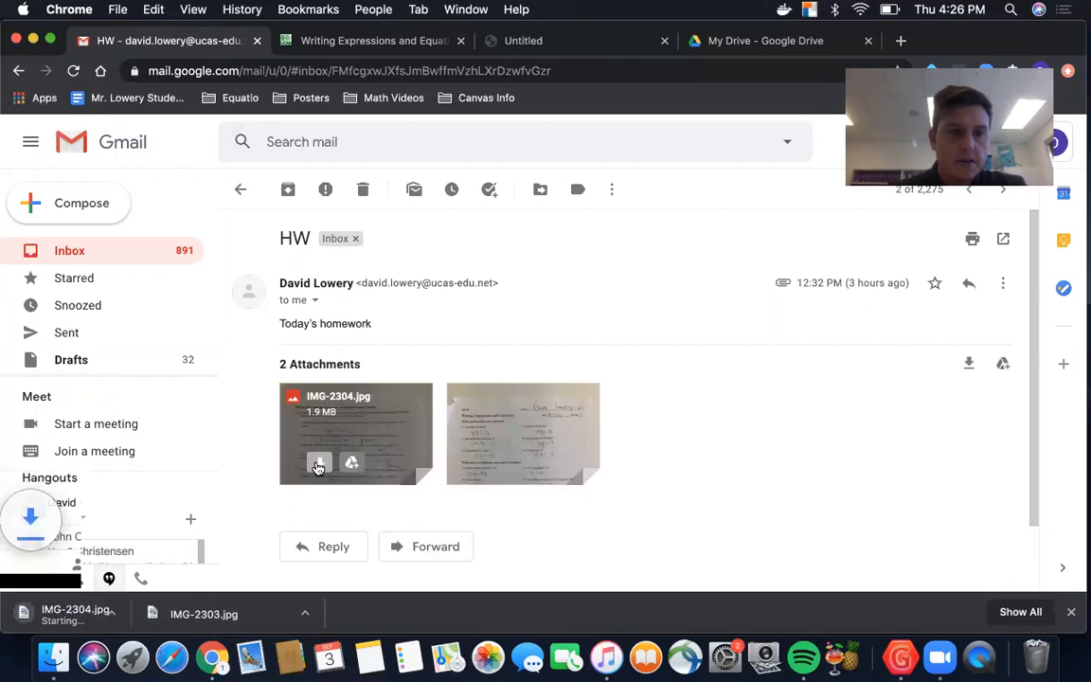
pyautogui.click(253, 615)
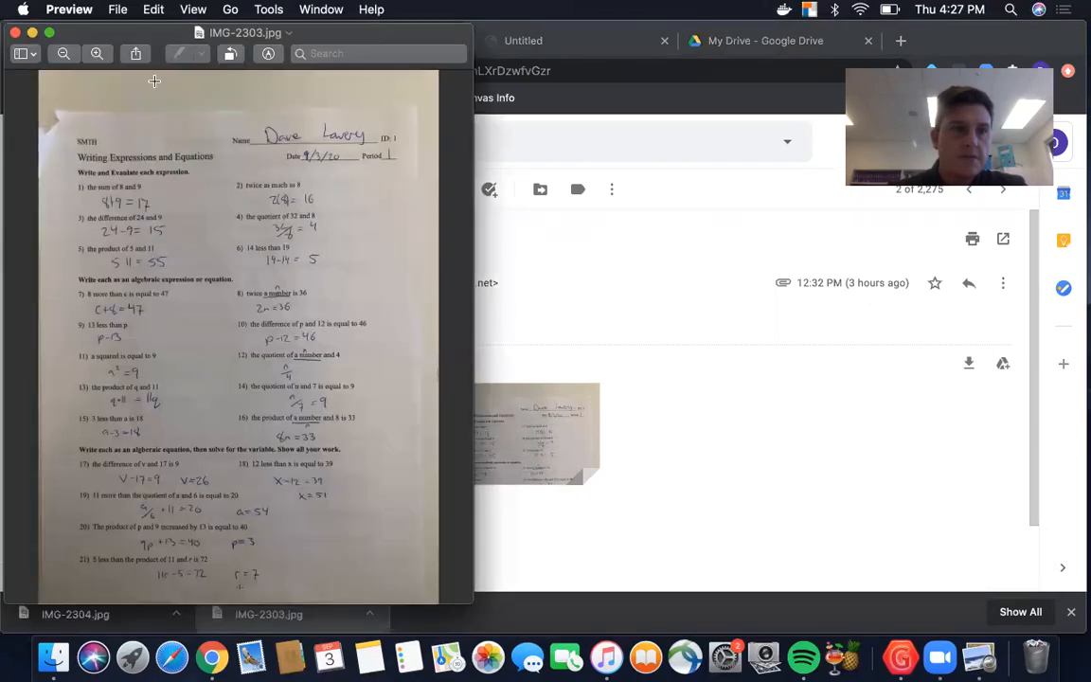
pyautogui.click(15, 34)
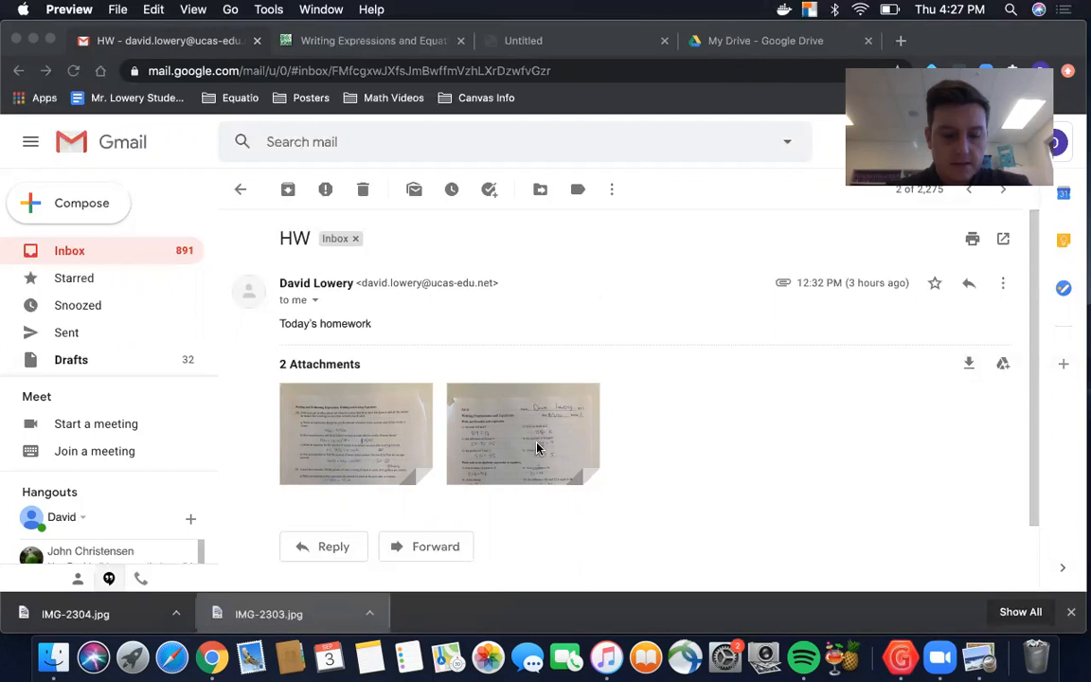
# Step: Switch to Google Drive and create a new blank Google Docs document
pyautogui.click(718, 43)
pyautogui.click(717, 43)
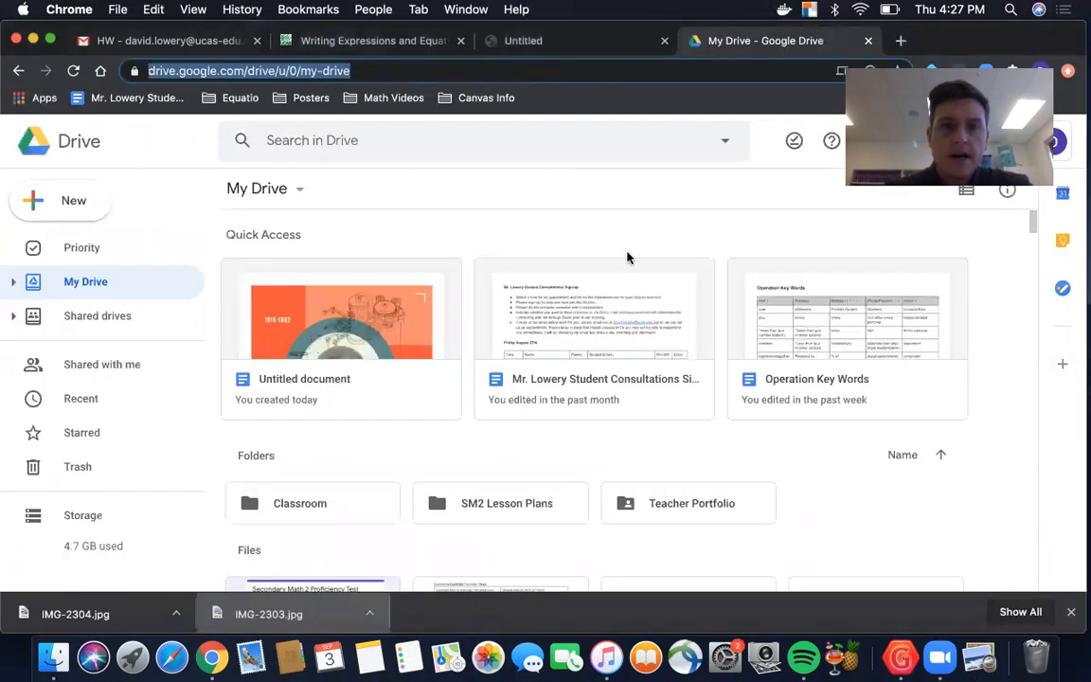
pyautogui.click(78, 206)
pyautogui.click(79, 206)
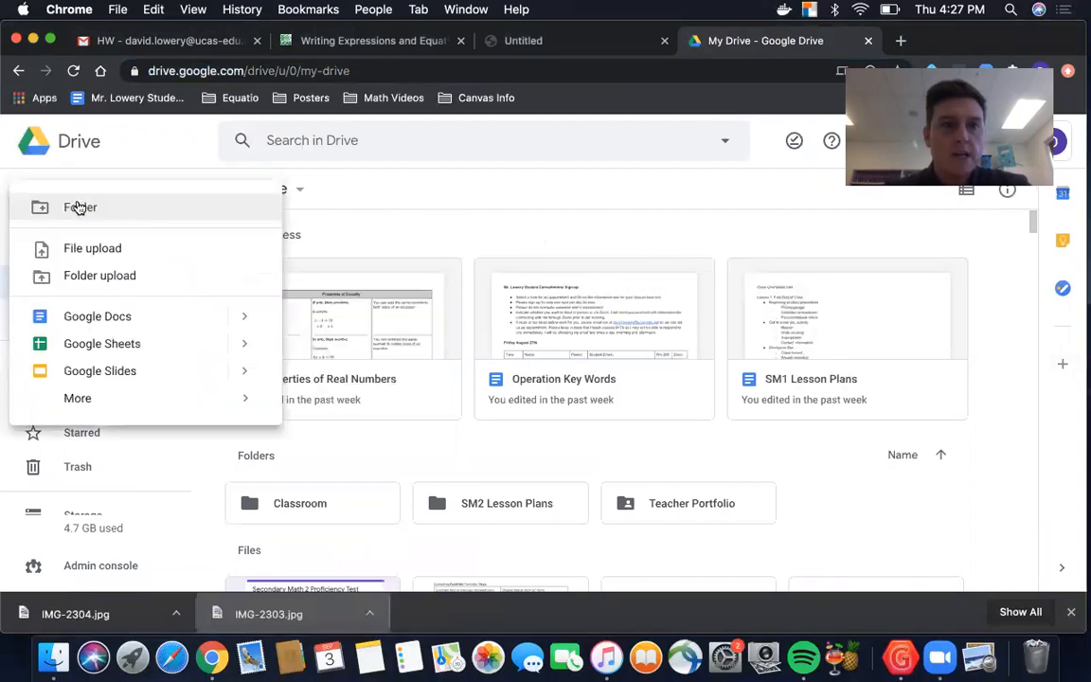
pyautogui.click(88, 317)
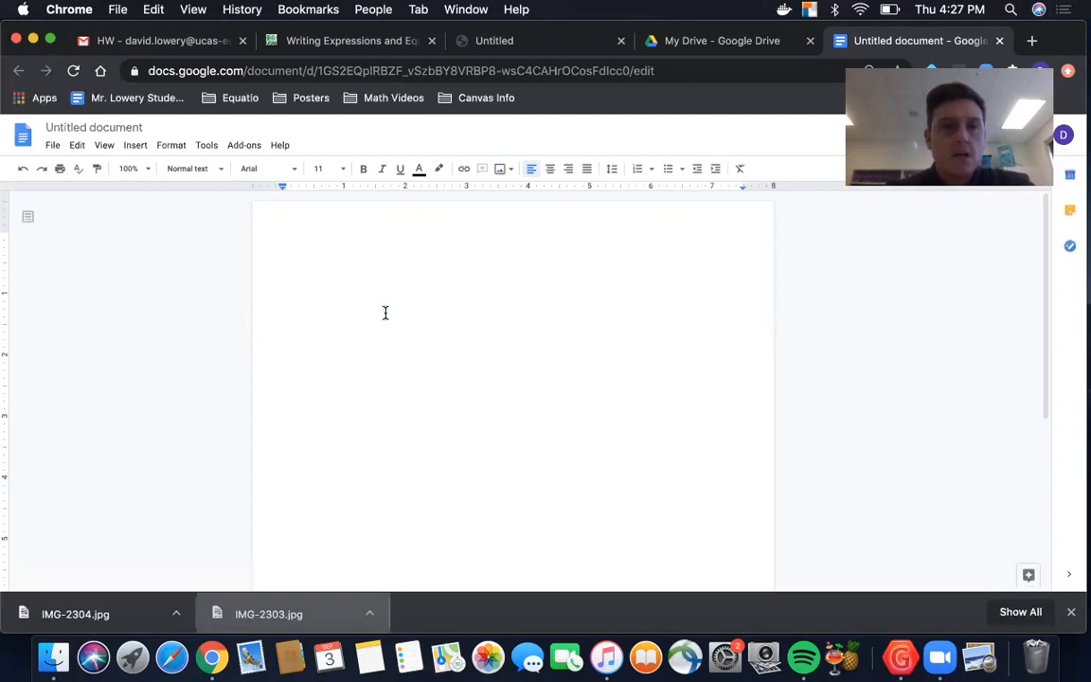
# Step: Rename the untitled document as "Homework Test" and return to the page body
pyautogui.click(94, 125)
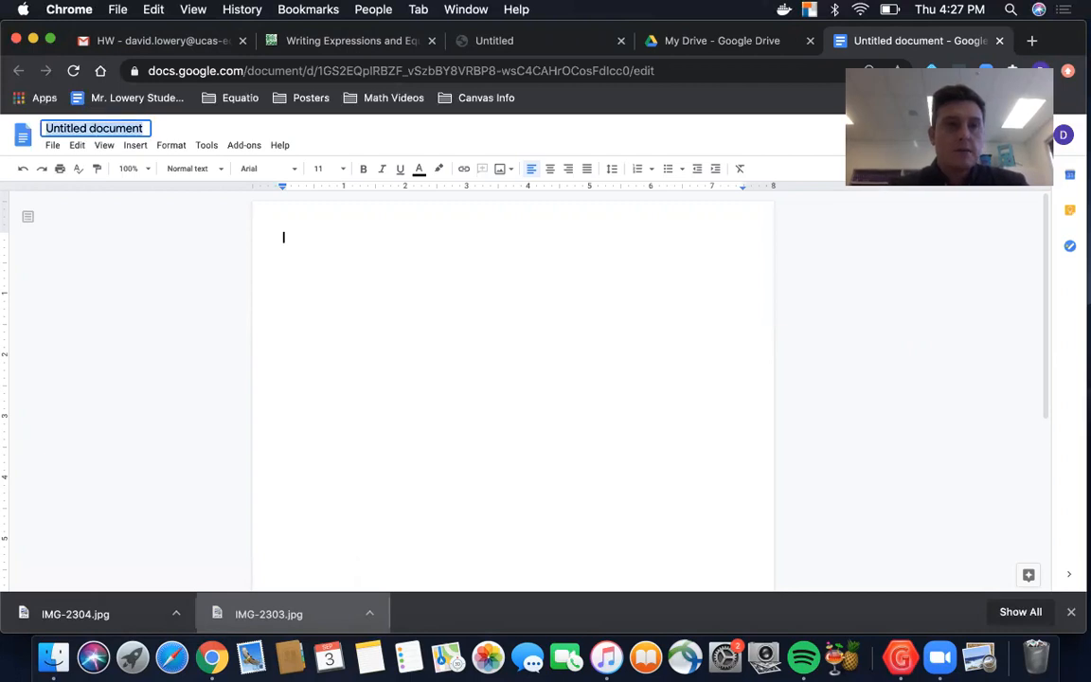
pyautogui.write('Homework Test')
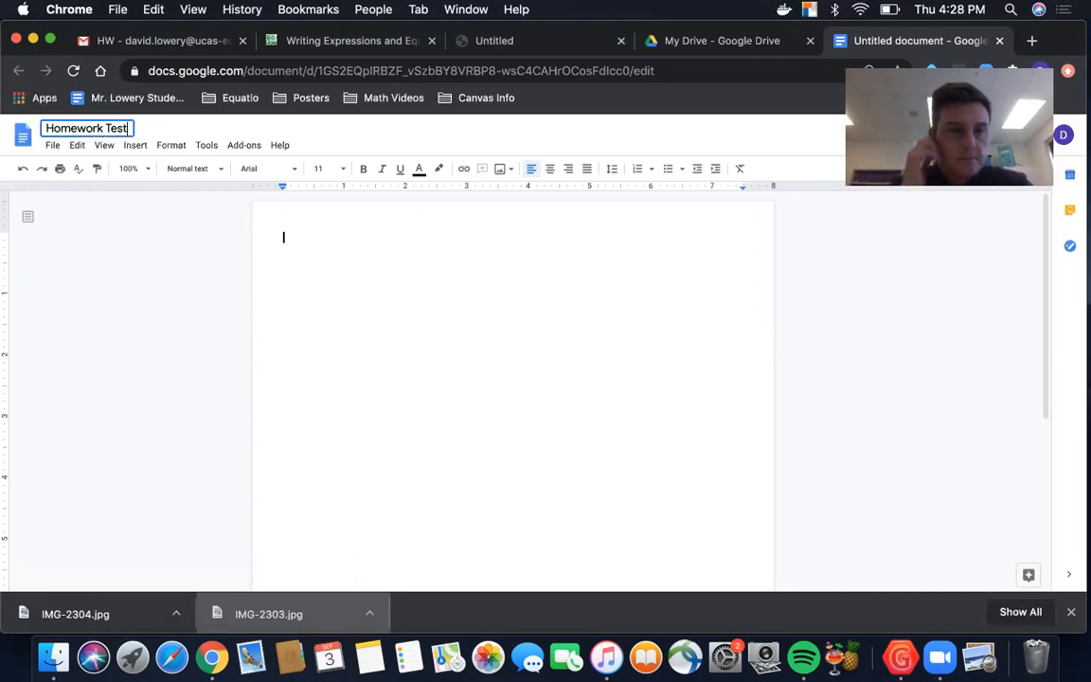
pyautogui.click(312, 268)
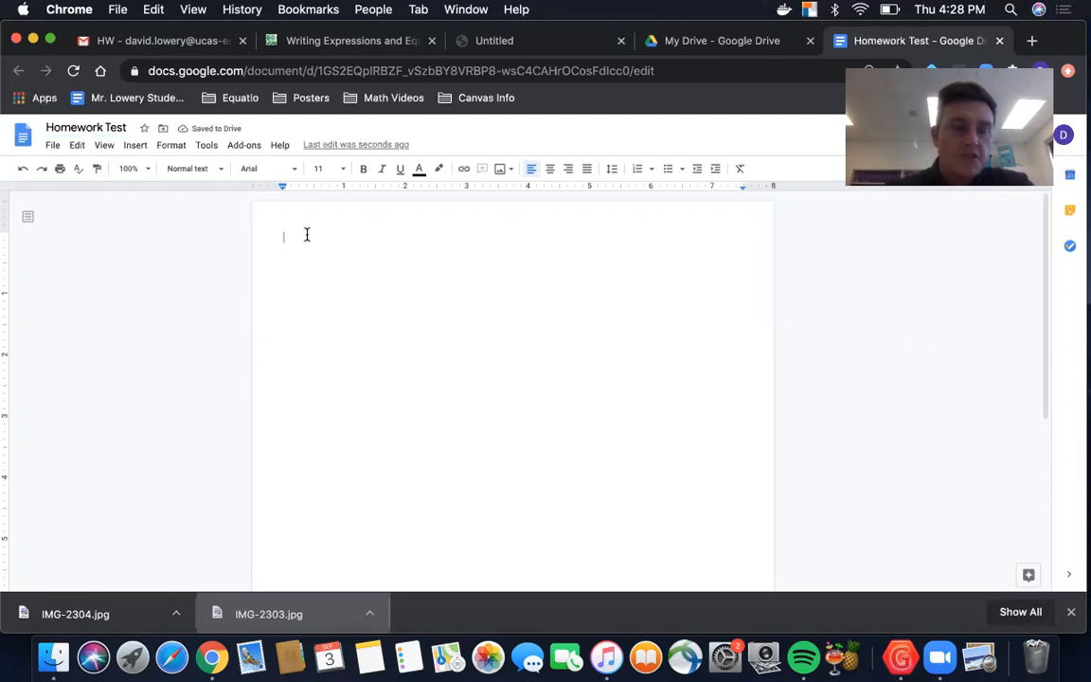
# Step: Insert the image IMG-2303.jpg from the computer's Downloads folder into the document
pyautogui.click(136, 146)
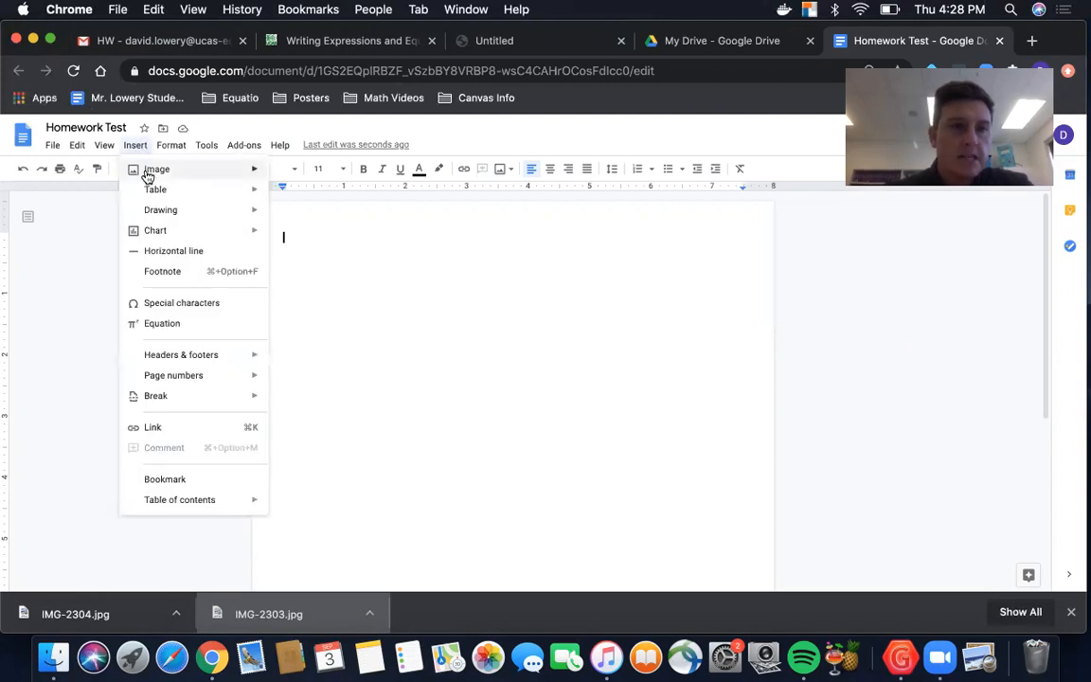
pyautogui.moveTo(148, 176)
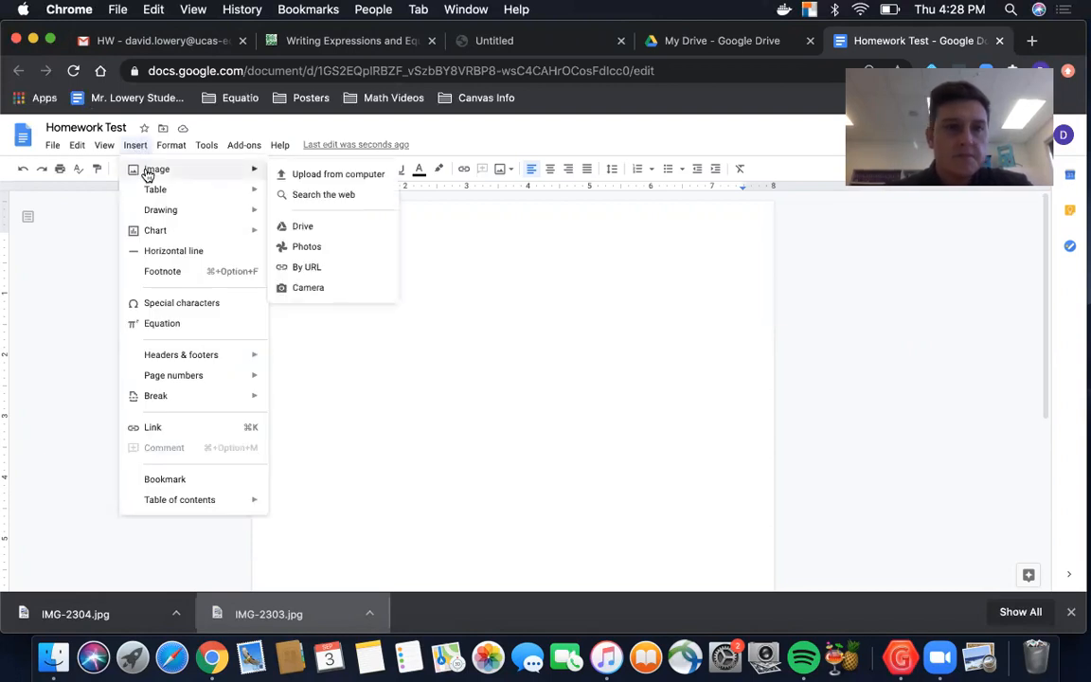
pyautogui.click(332, 176)
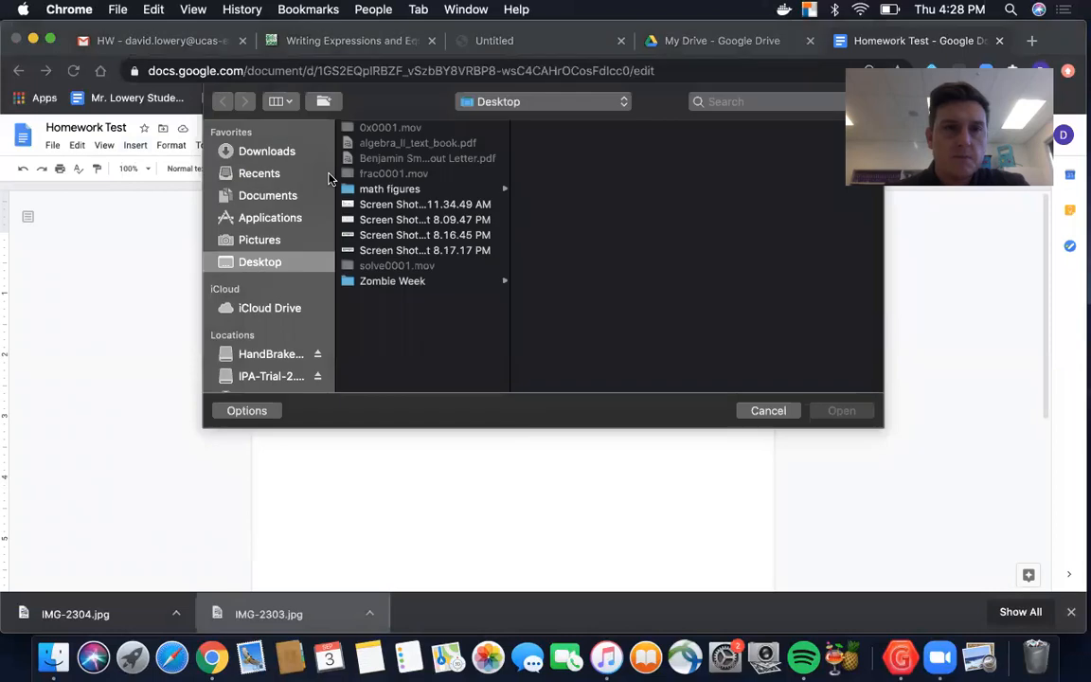
pyautogui.click(275, 153)
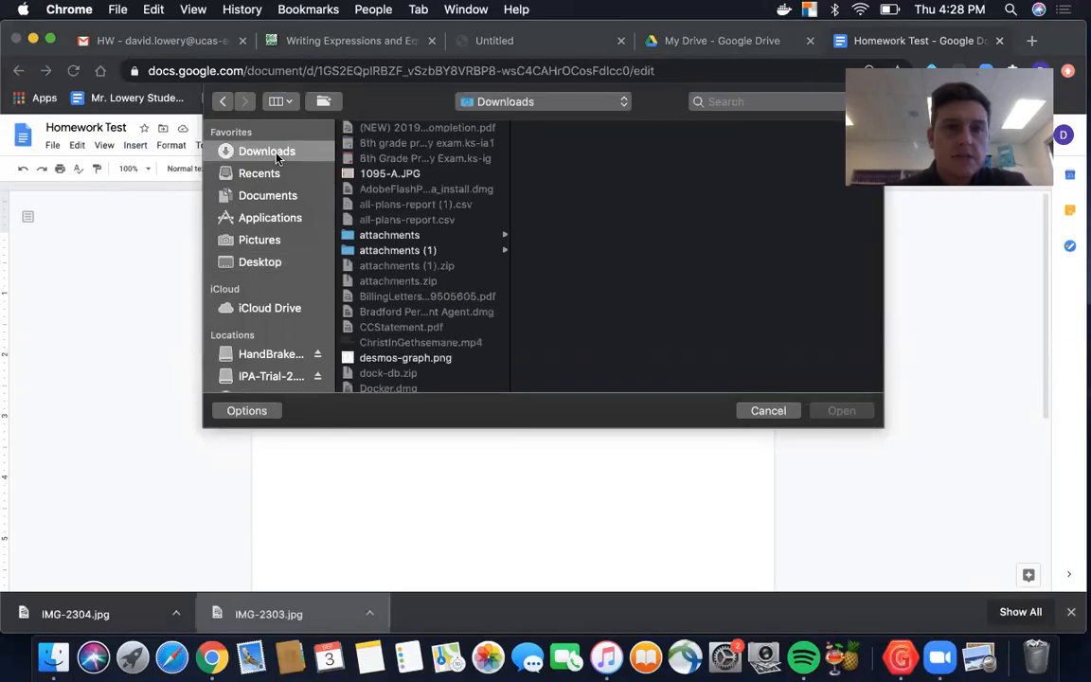
pyautogui.scroll(-15, 424, 296)
pyautogui.scroll(5, 423, 296)
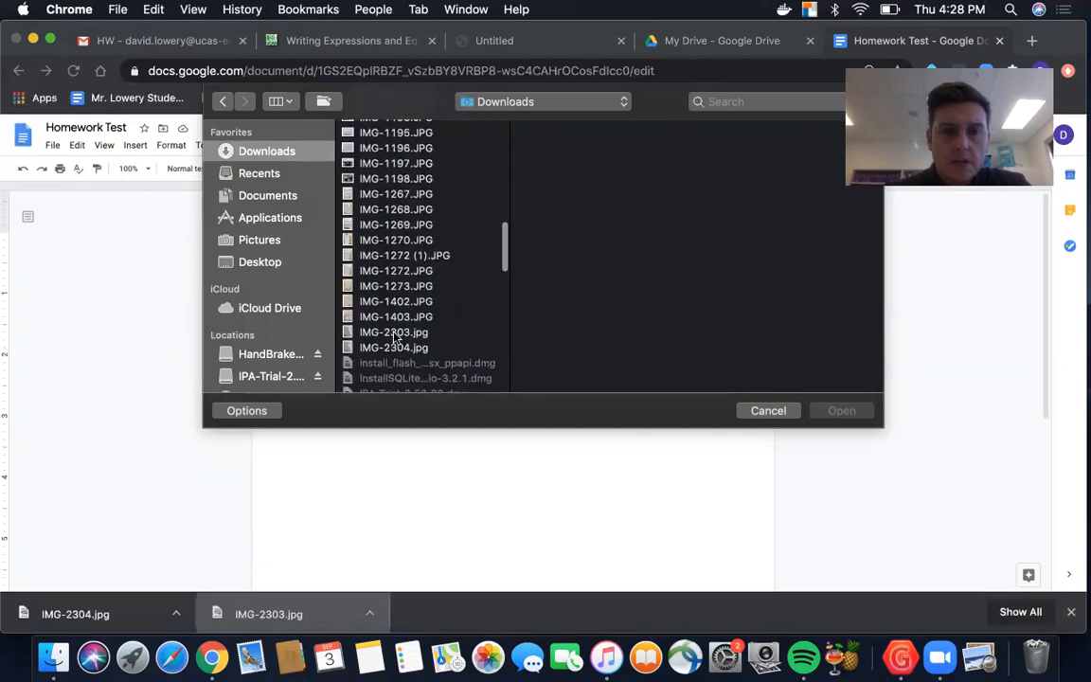
pyautogui.click(394, 332)
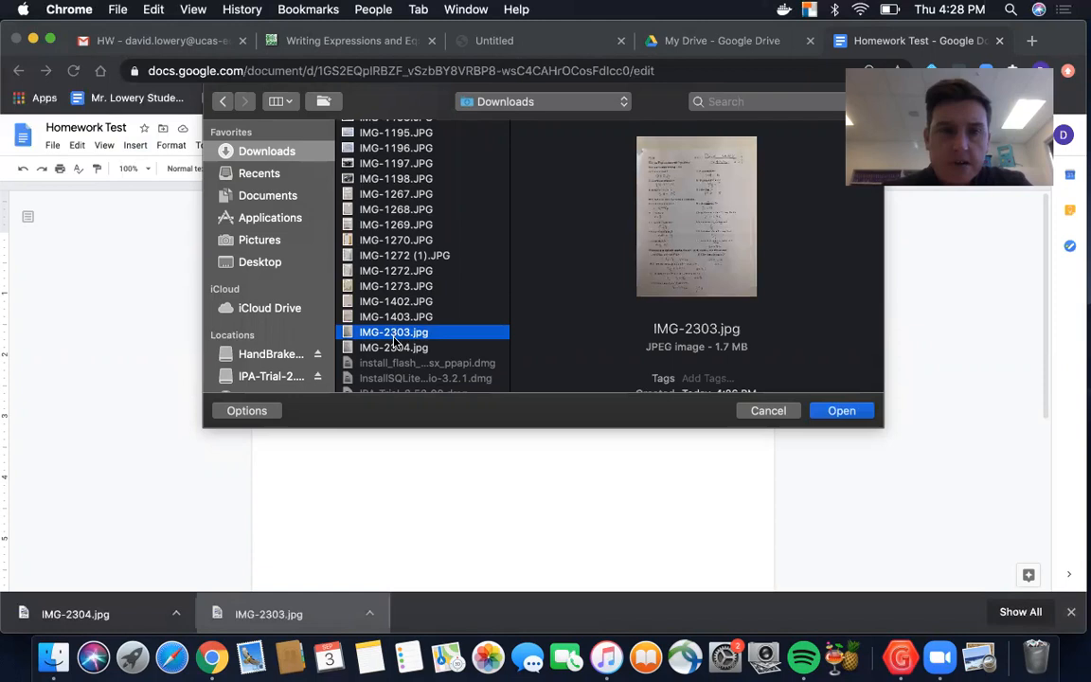
pyautogui.click(397, 347)
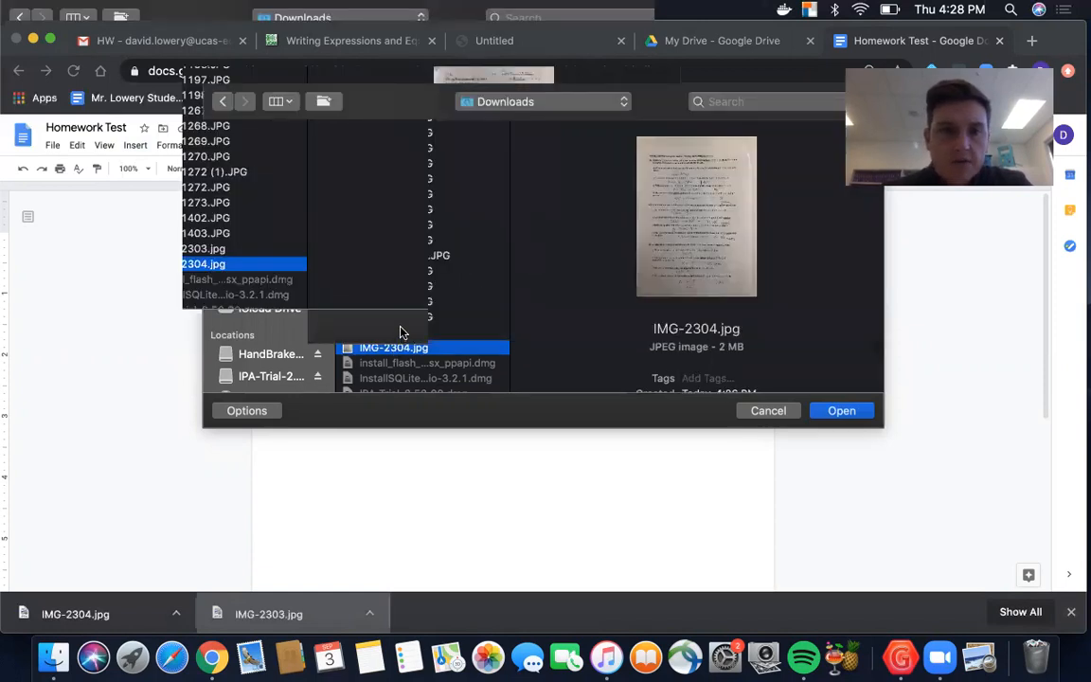
pyautogui.click(399, 333)
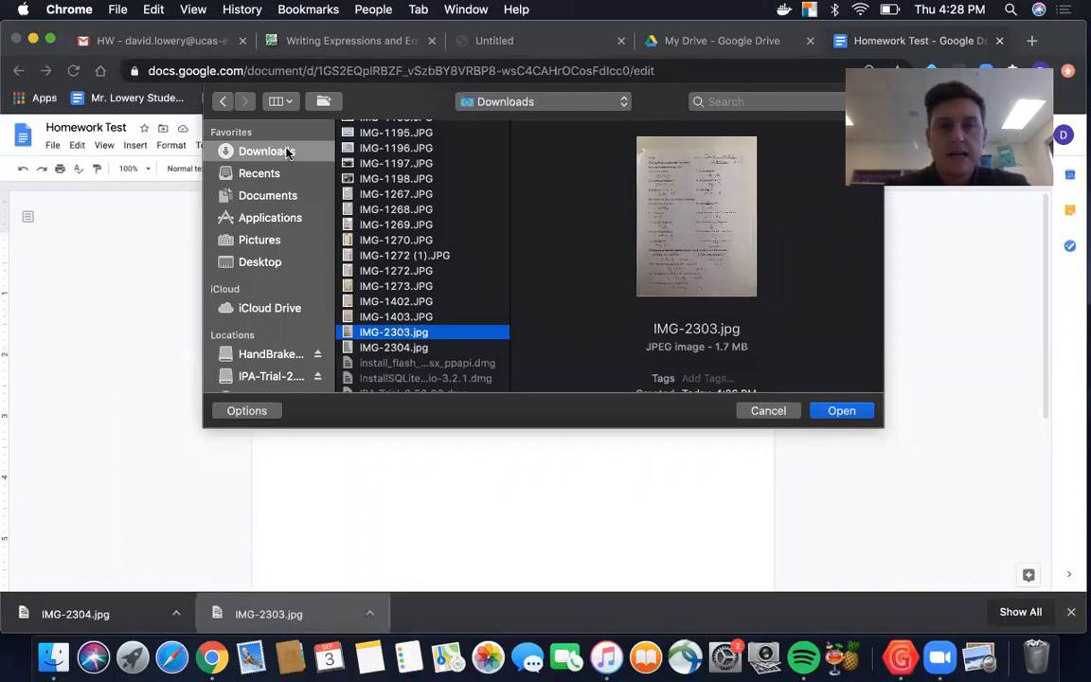
pyautogui.click(838, 412)
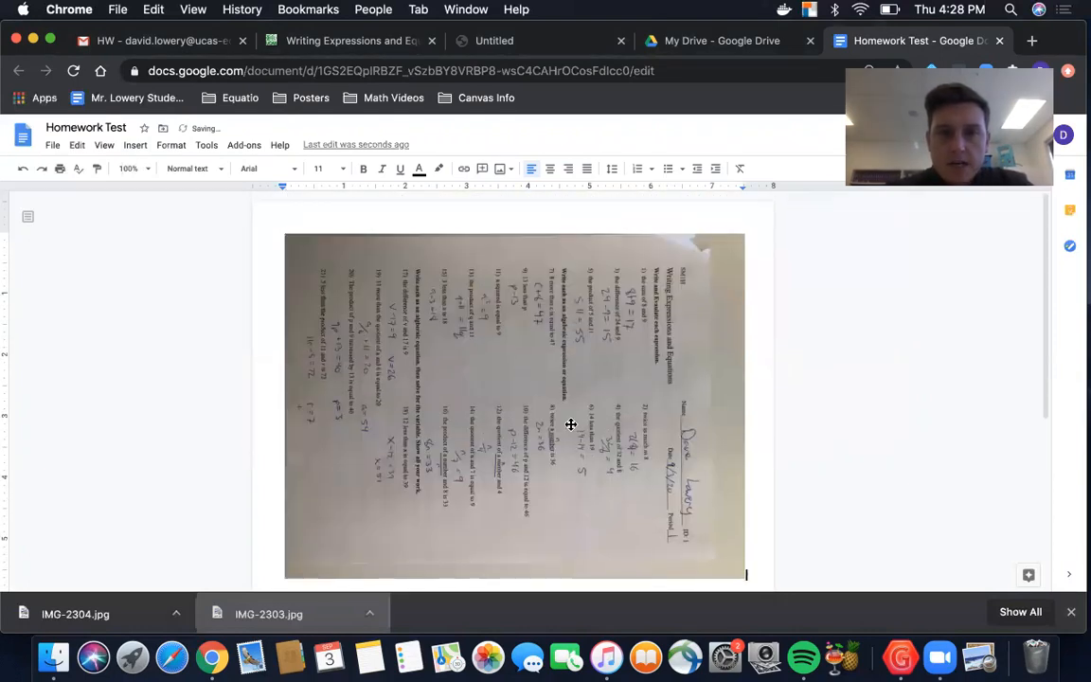
# Step: Rotate the inserted homework photo in 90° increments to an angle of 270° so its text reads upright
pyautogui.rightClick(571, 423)
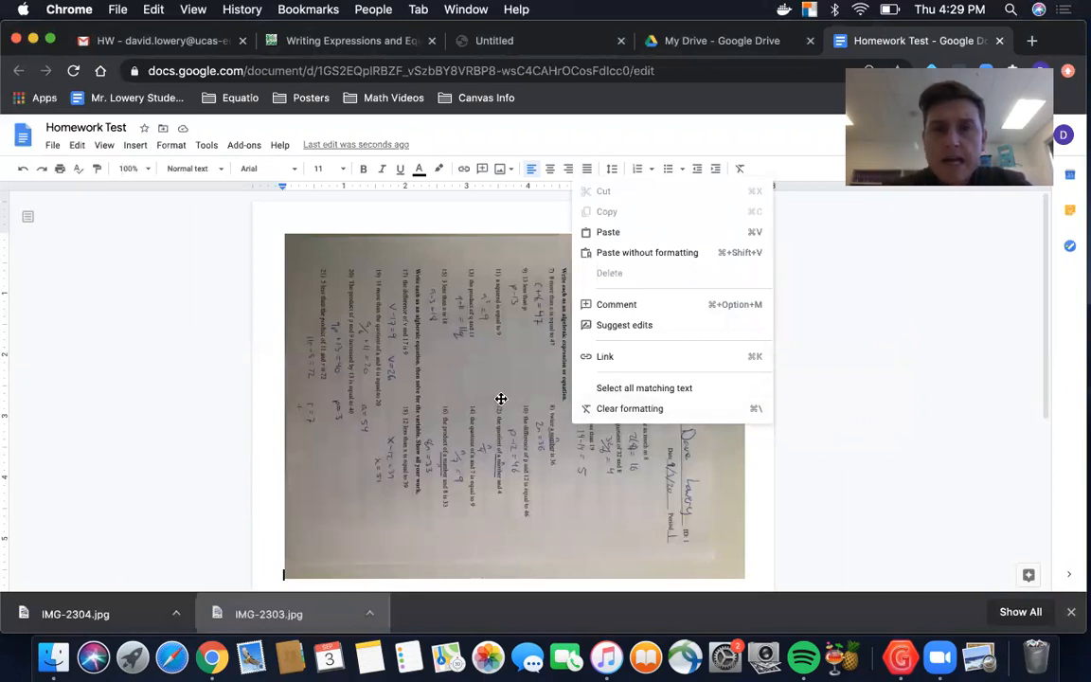
pyautogui.scroll(-1, 499, 396)
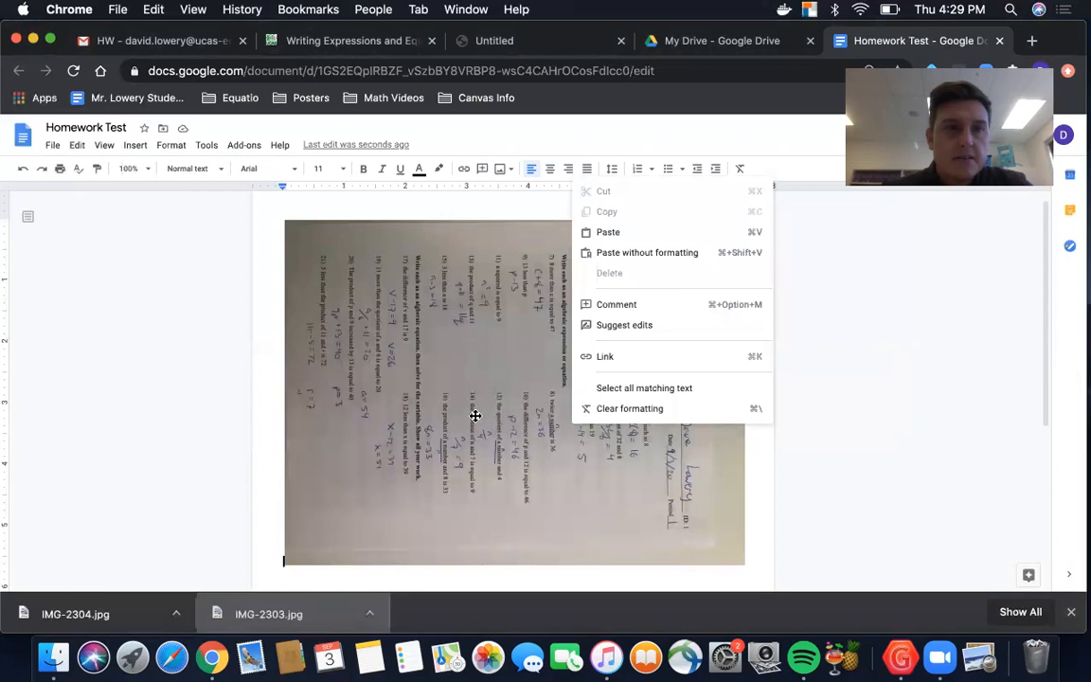
pyautogui.scroll(-3, 475, 418)
pyautogui.click(467, 522)
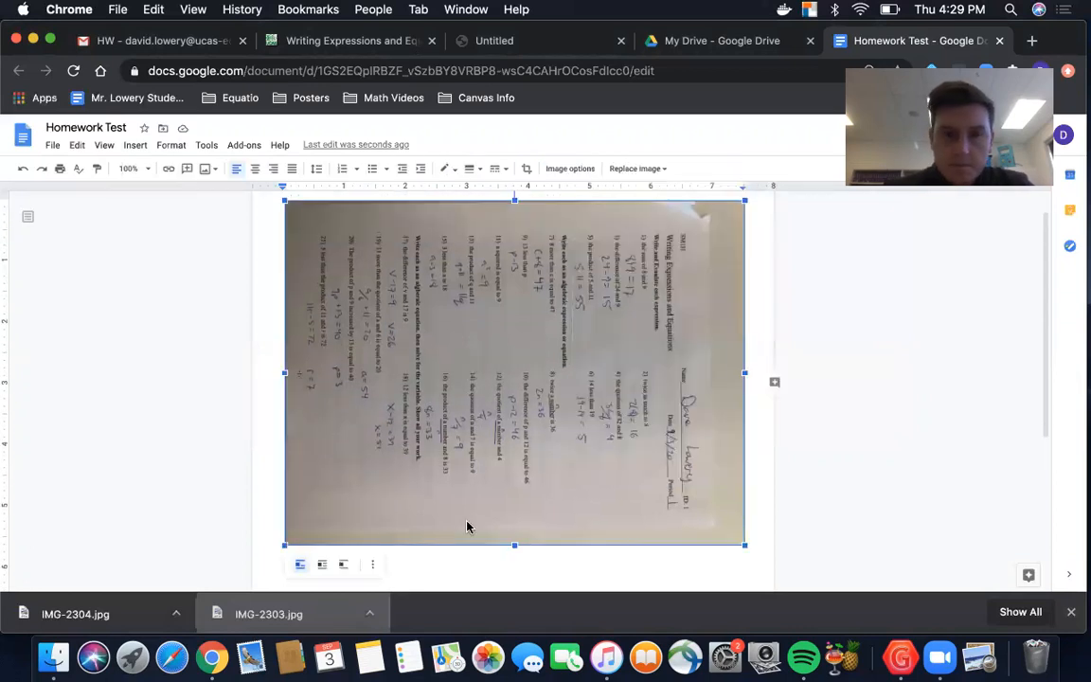
pyautogui.click(372, 566)
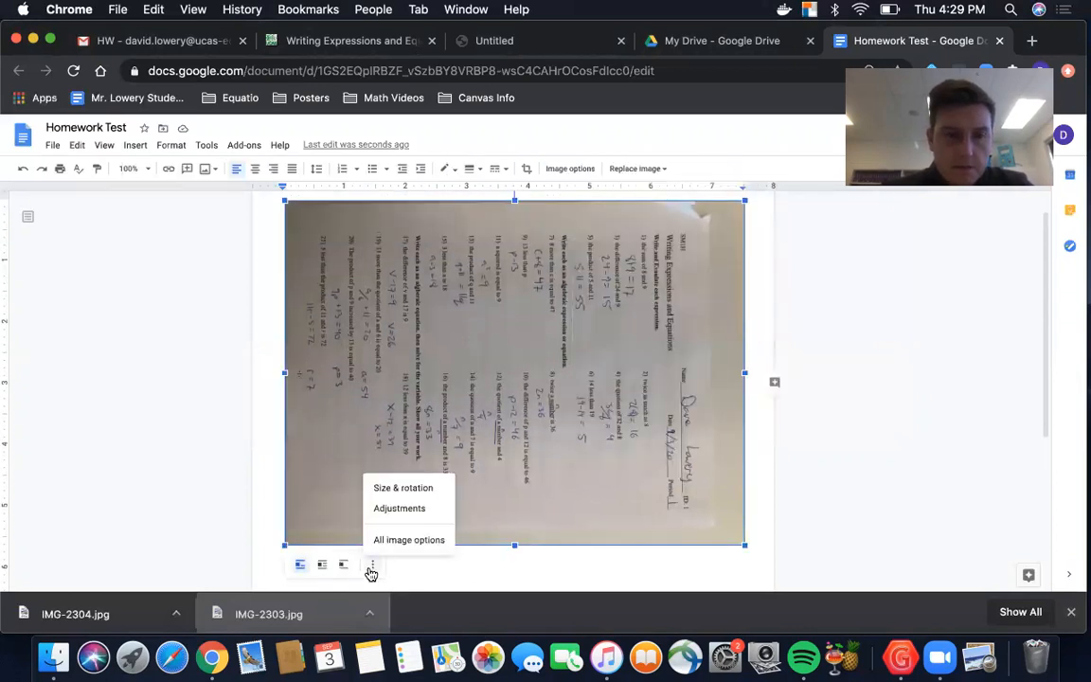
pyautogui.click(419, 490)
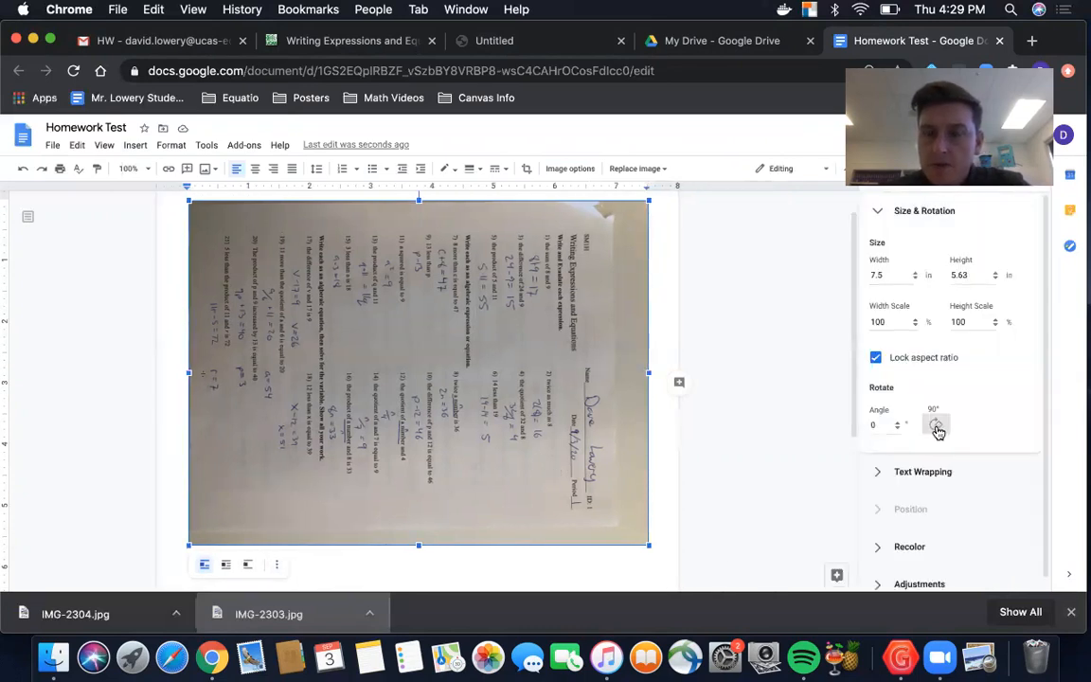
pyautogui.click(936, 426)
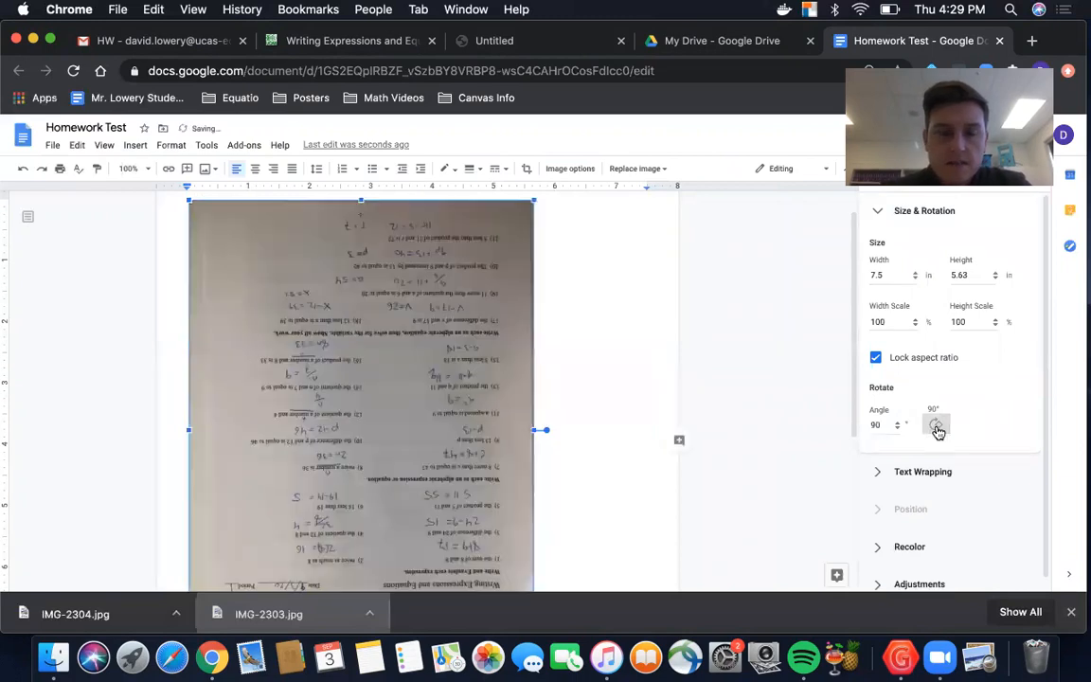
pyautogui.click(936, 426)
pyautogui.click(937, 430)
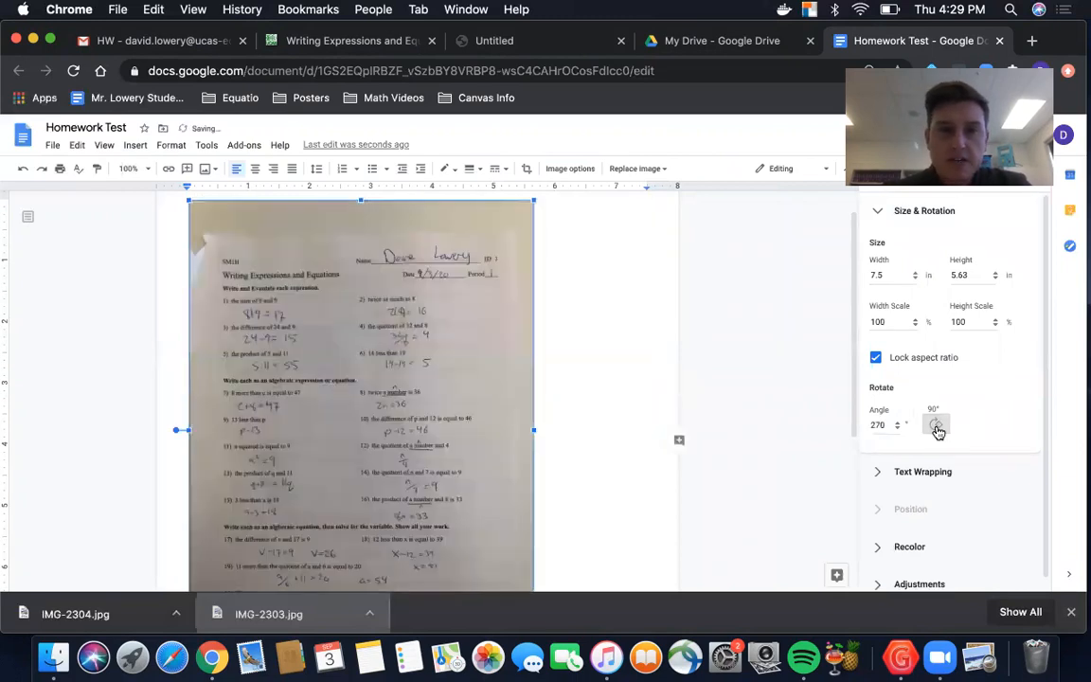
# Step: Enlarge the rotated homework photo proportionally to about 9.59 by 7.19 in so it nearly fills the page, and deselect it
pyautogui.scroll(-3, 618, 404)
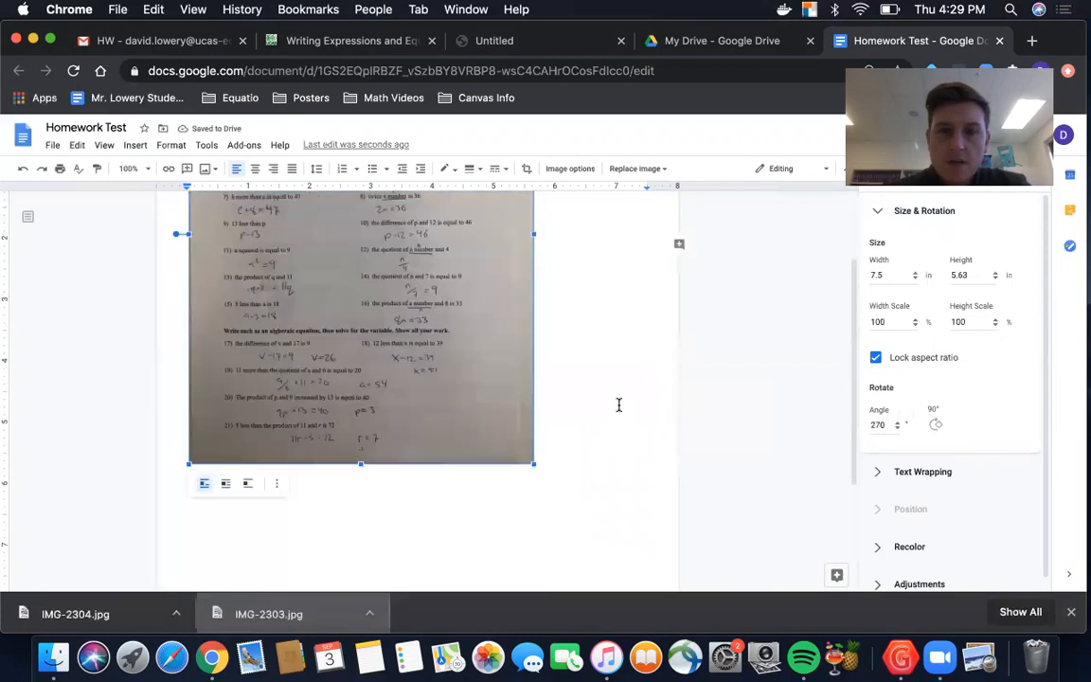
pyautogui.moveTo(535, 462); pyautogui.dragTo(629, 524)
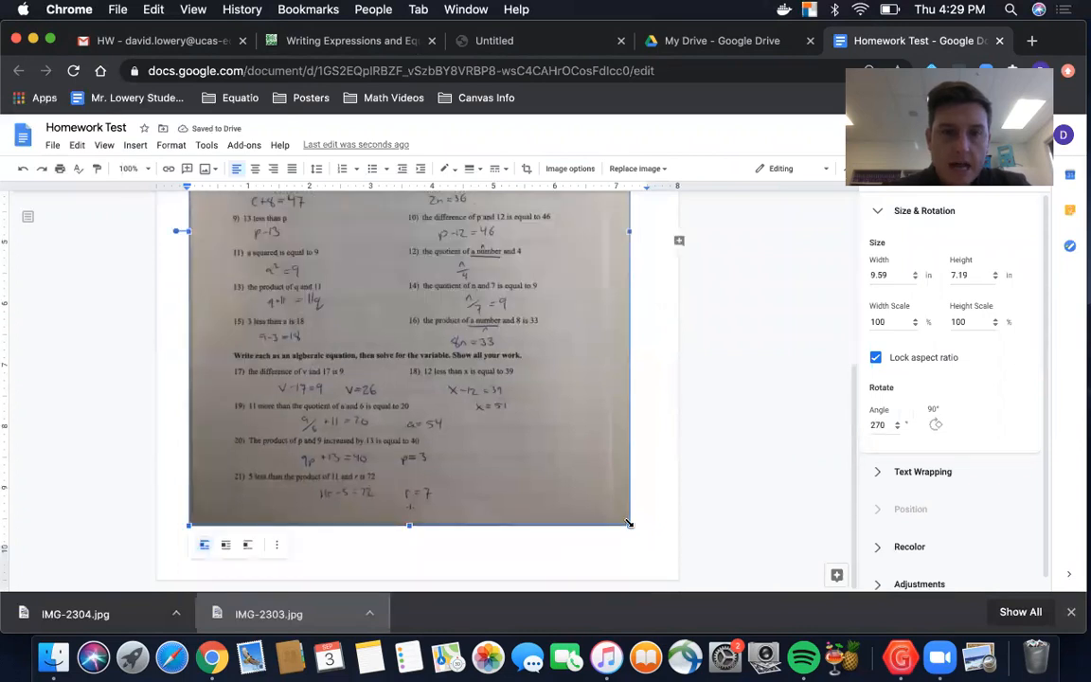
pyautogui.moveTo(637, 528); pyautogui.dragTo(573, 488)
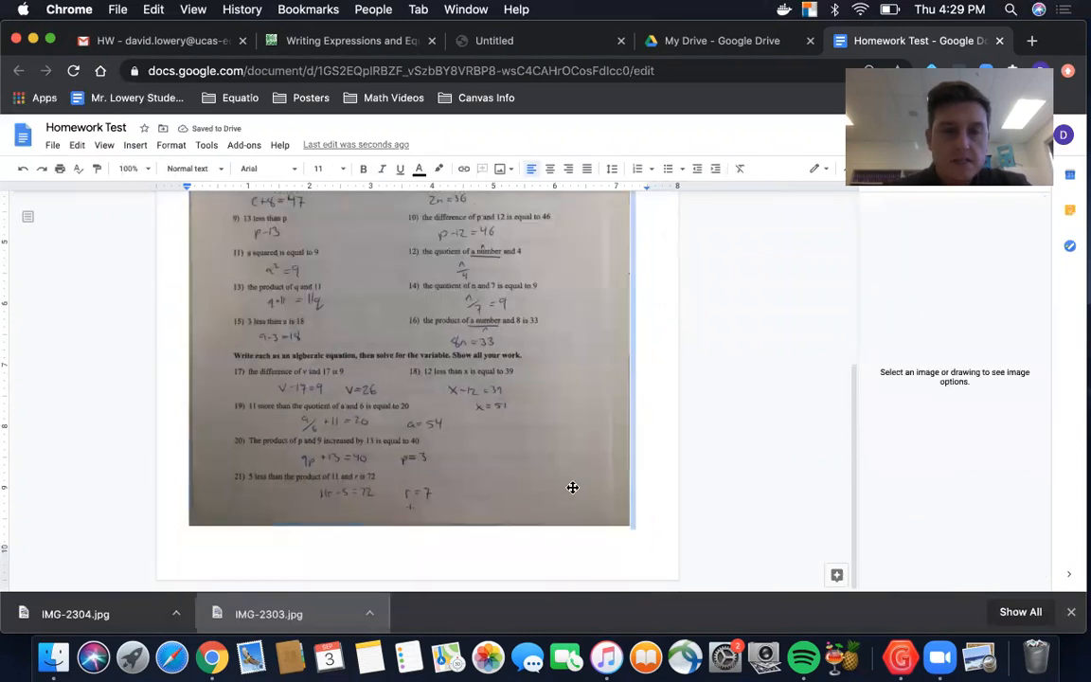
# Step: Check the enlarged photo from top to bottom and start a new line after it on a second page
pyautogui.scroll(5, 571, 487)
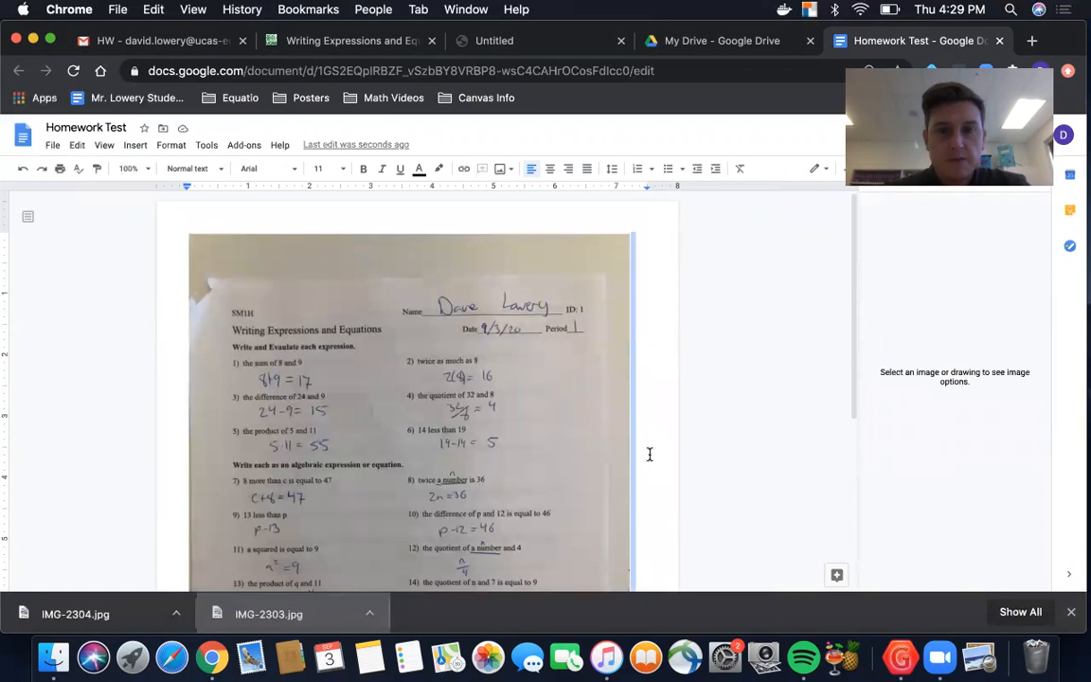
pyautogui.scroll(-5, 649, 454)
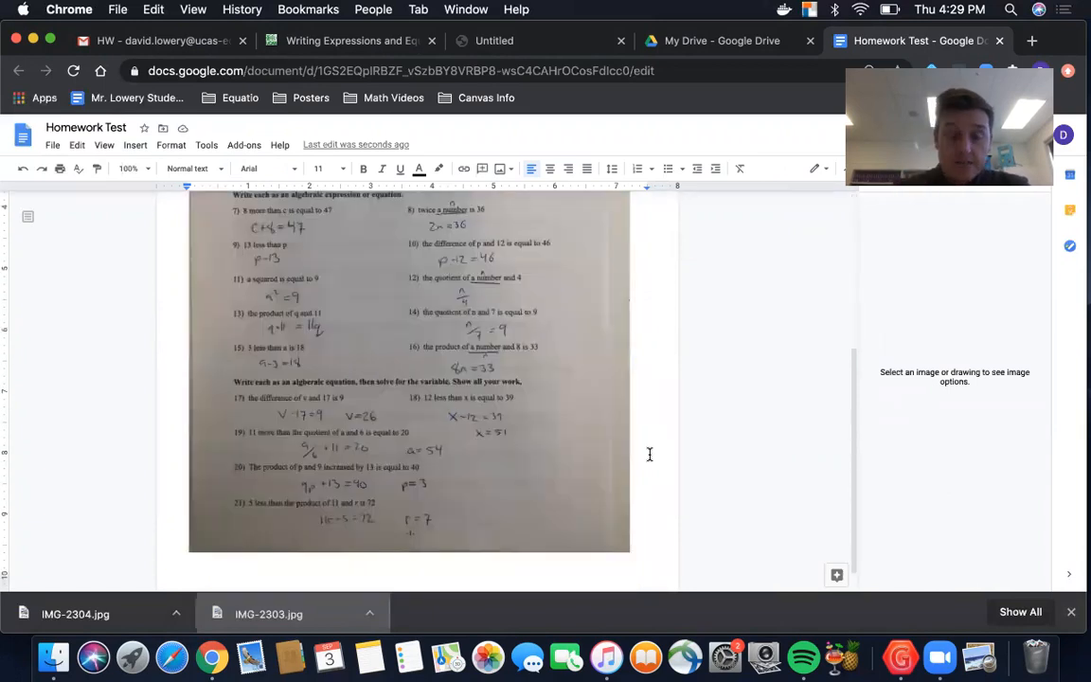
pyautogui.scroll(-2, 649, 455)
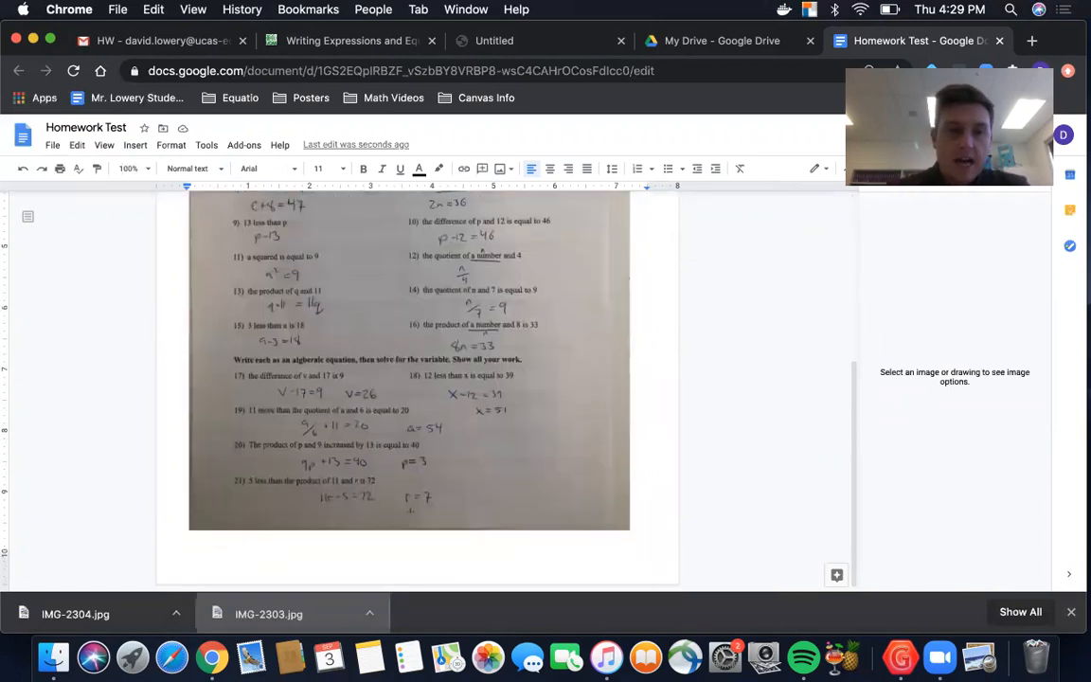
pyautogui.scroll(-3, 190, 569)
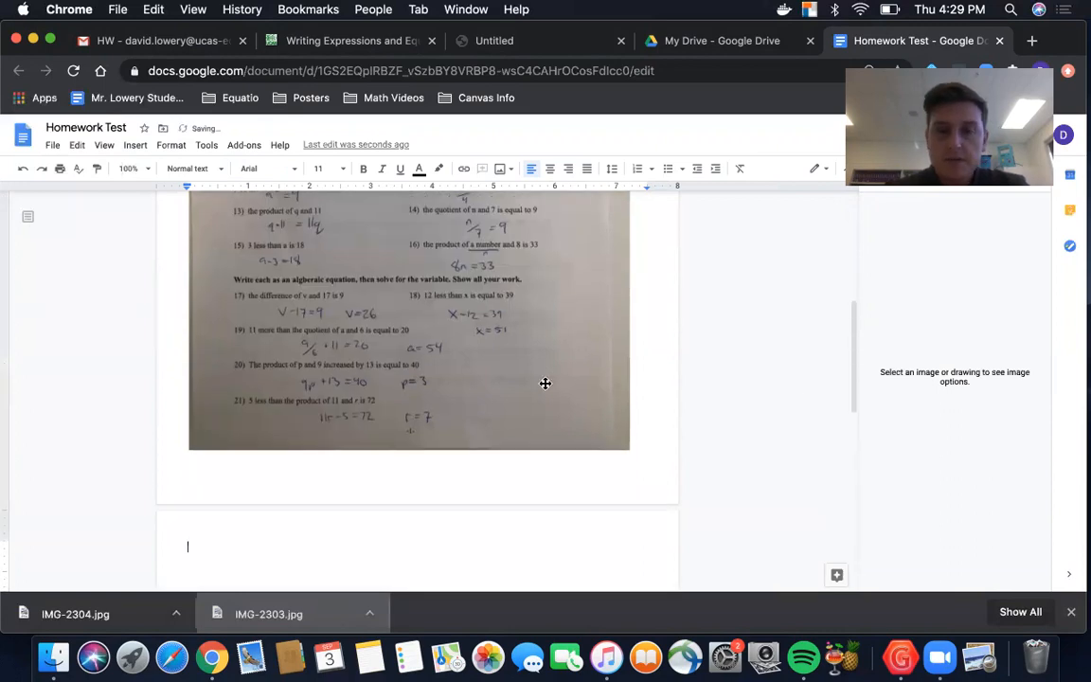
pyautogui.scroll(5, 526, 389)
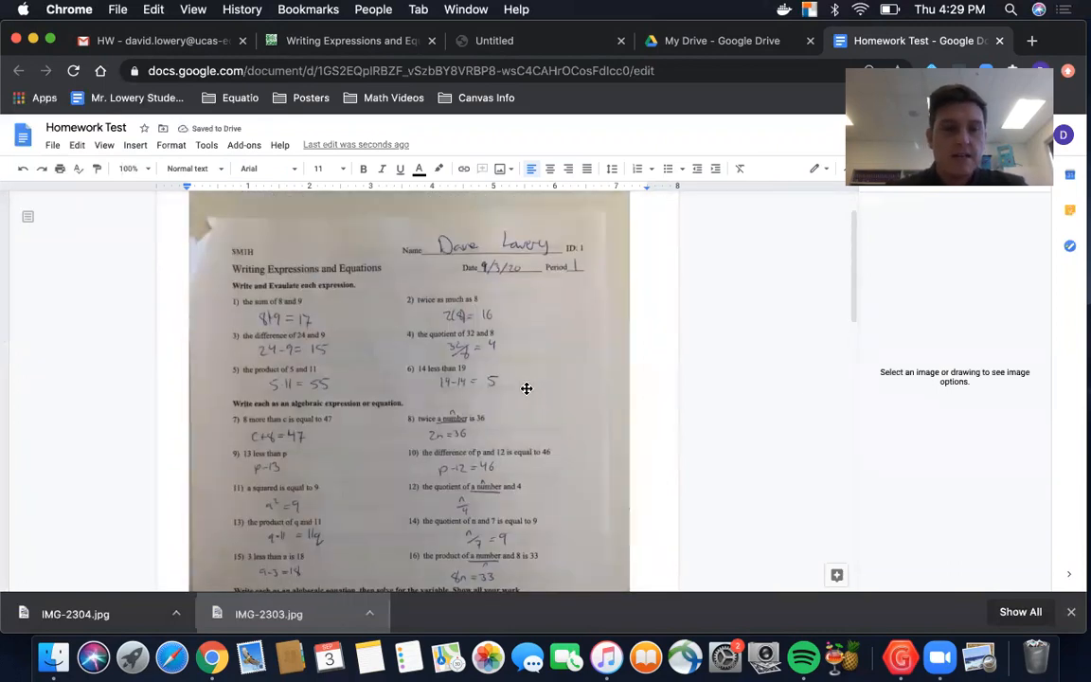
pyautogui.scroll(-2, 527, 388)
pyautogui.scroll(1, 527, 388)
pyautogui.scroll(-2, 526, 388)
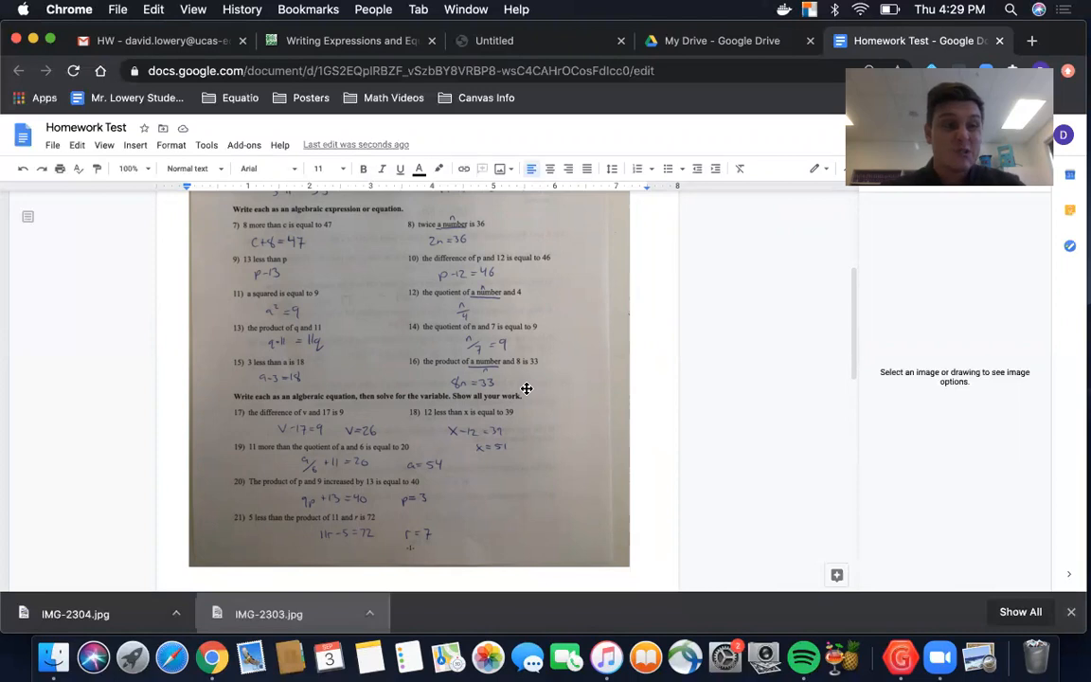
pyautogui.scroll(-4, 525, 395)
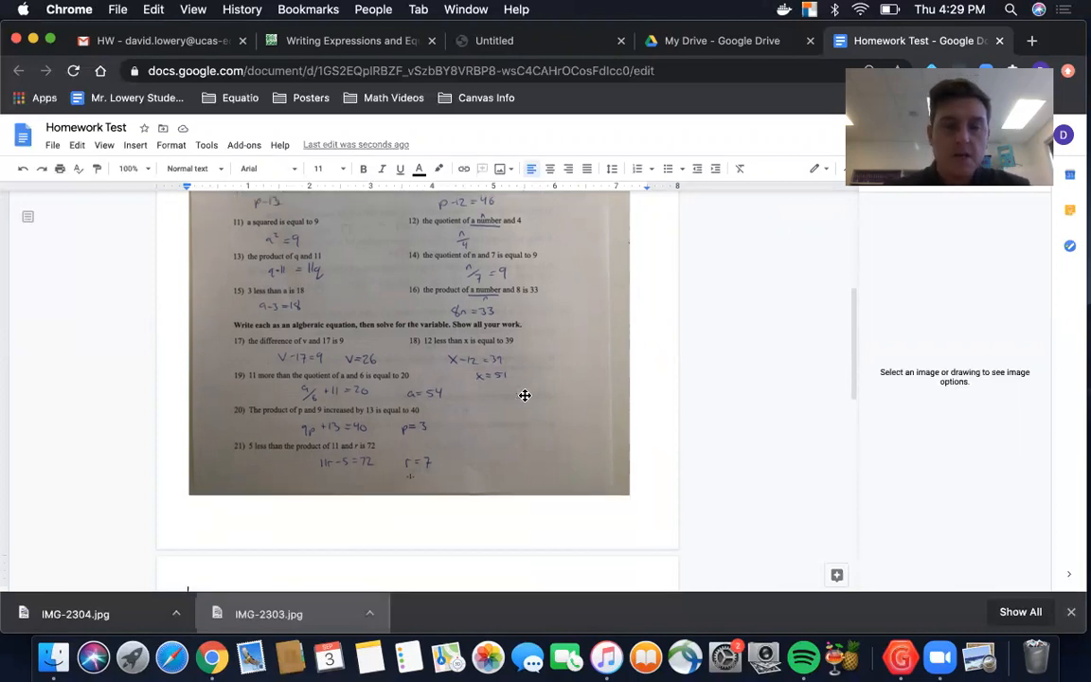
pyautogui.scroll(1, 524, 395)
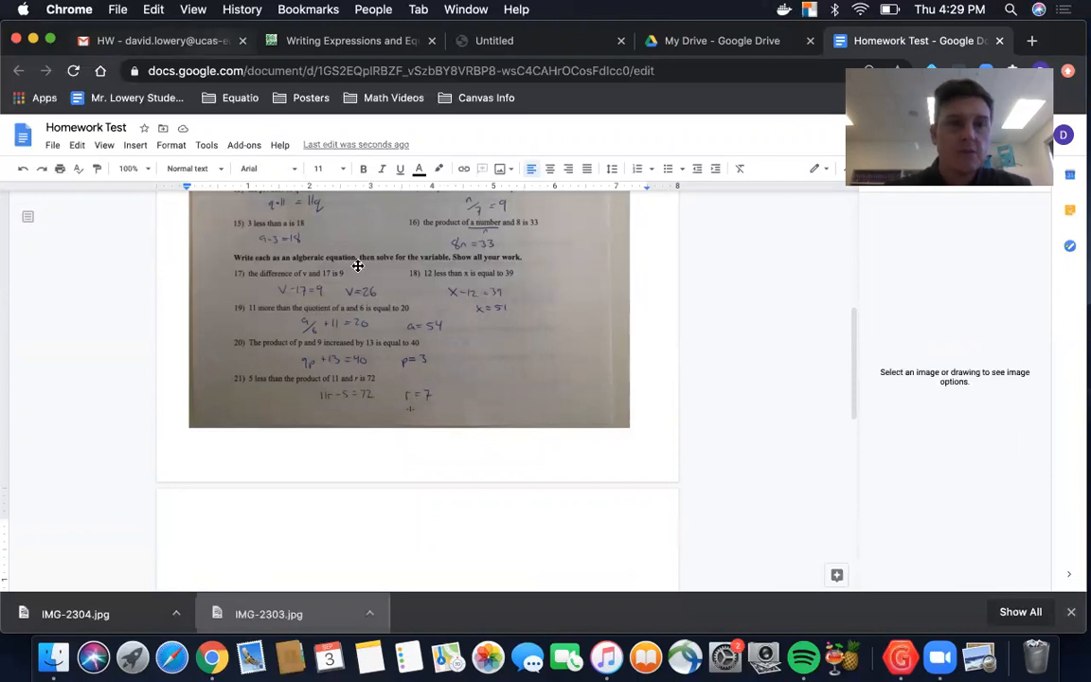
# Step: Insert the image IMG-2304.jpg from the computer's Downloads folder on the document's second page
pyautogui.click(137, 148)
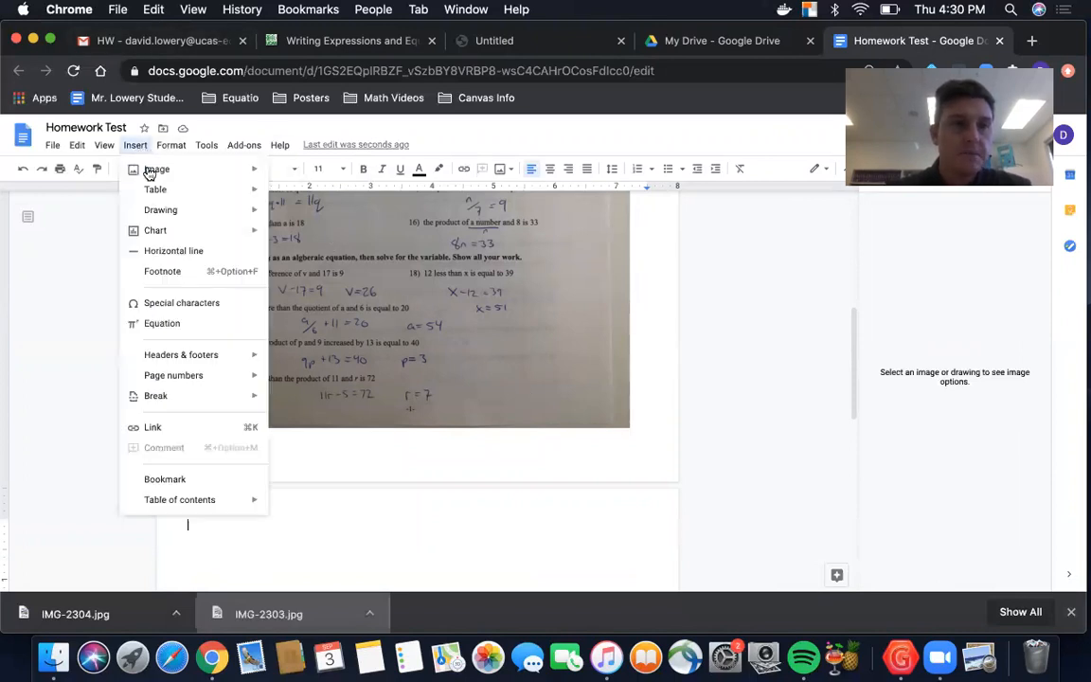
pyautogui.moveTo(153, 169)
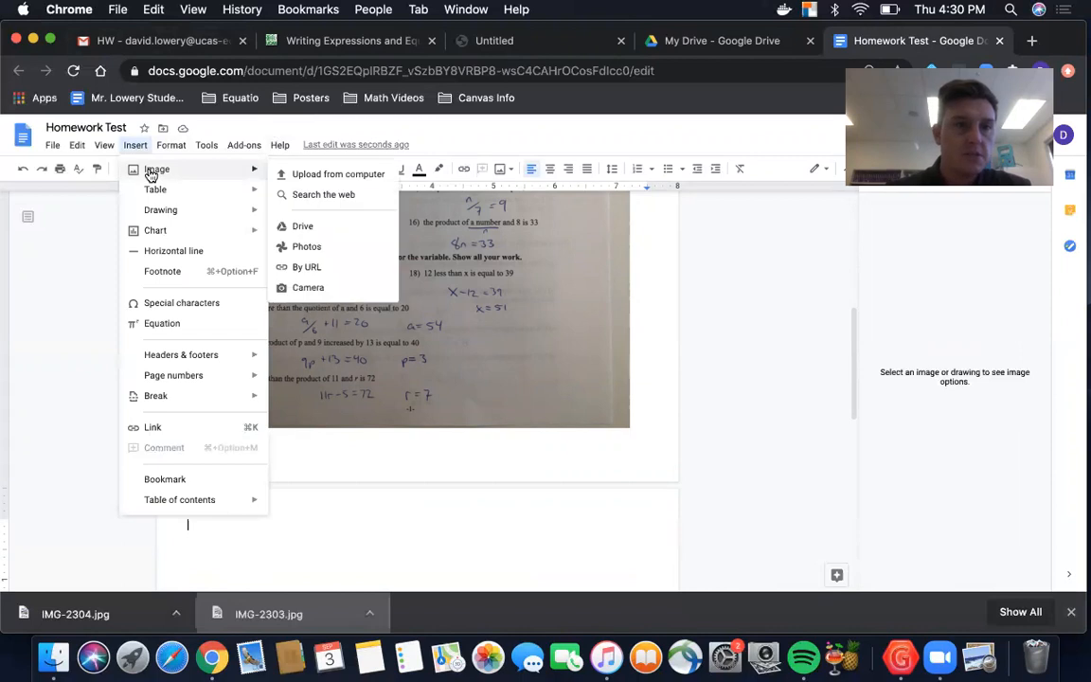
pyautogui.click(334, 177)
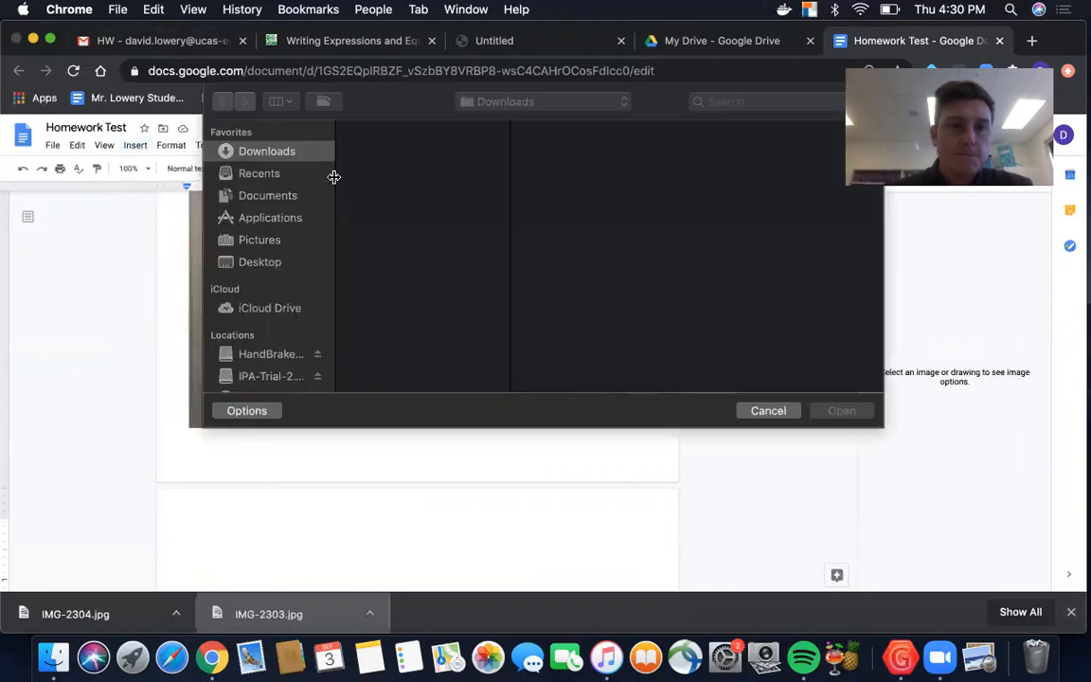
pyautogui.scroll(-1, 395, 265)
pyautogui.scroll(-15, 395, 265)
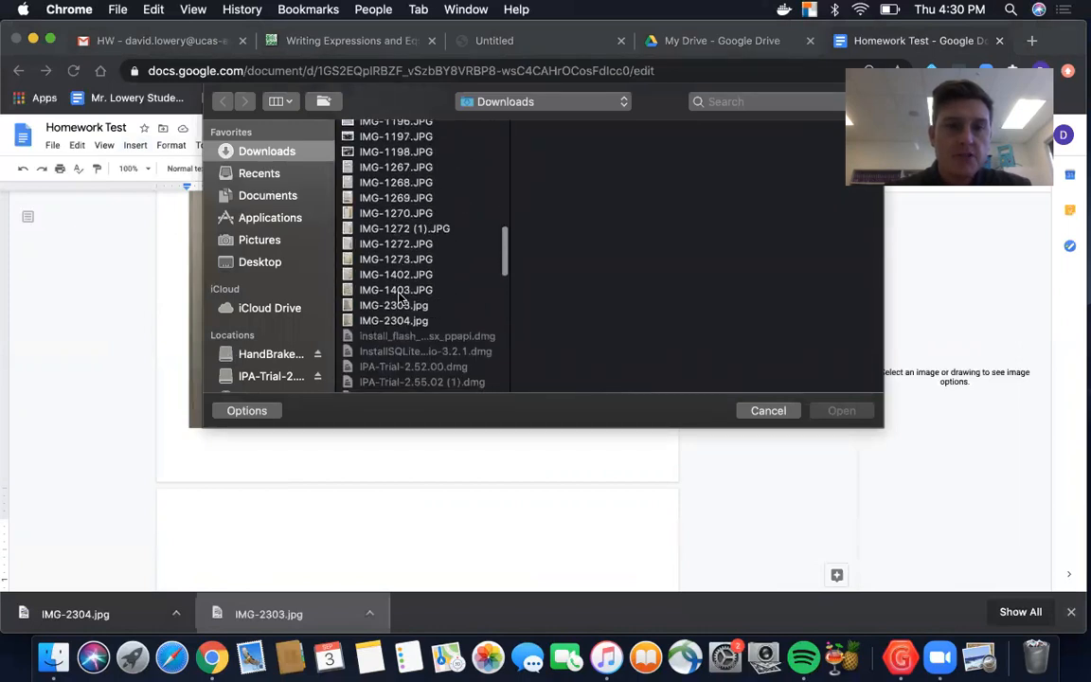
pyautogui.click(402, 321)
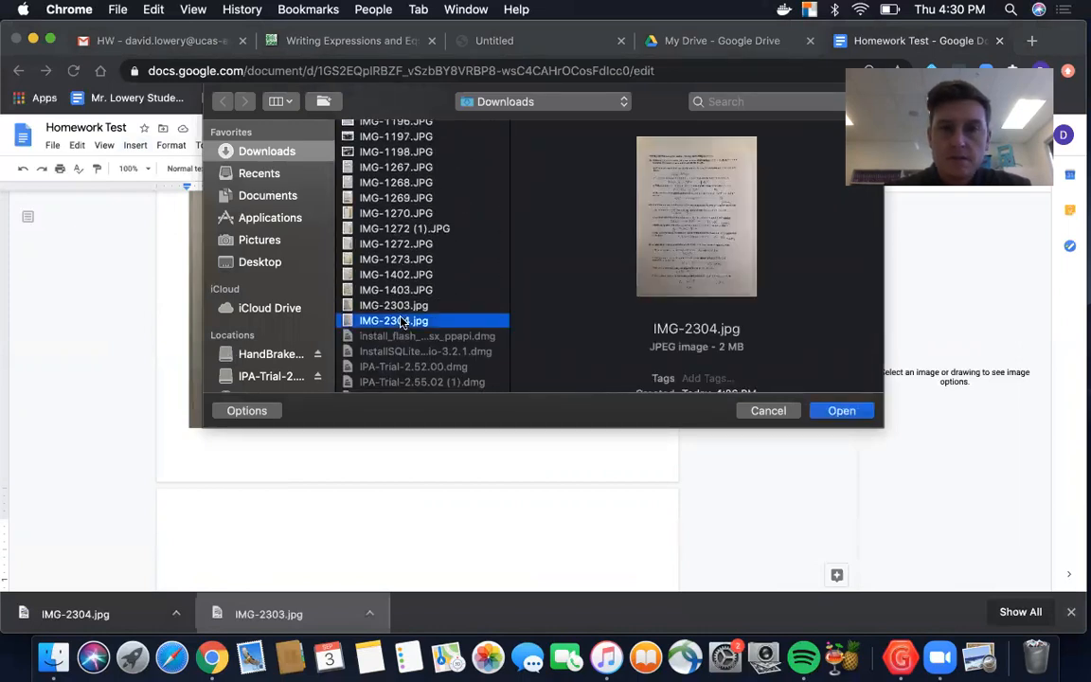
pyautogui.click(839, 411)
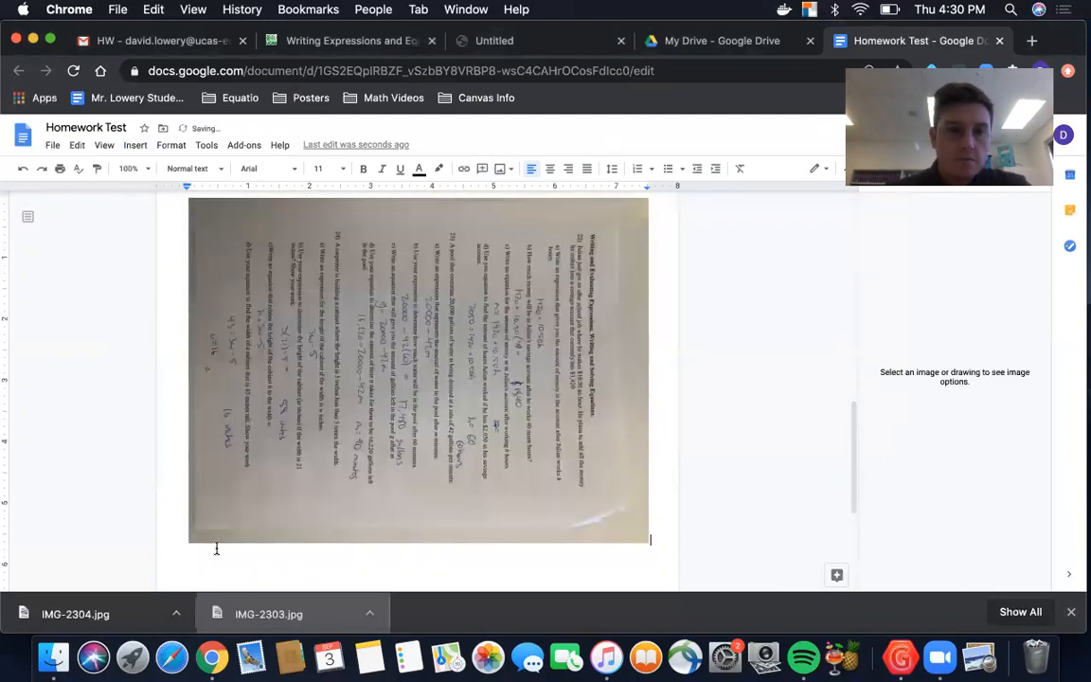
# Step: Rotate the second homework photo in 90° increments to an angle of 270° so its text reads upright
pyautogui.click(253, 501)
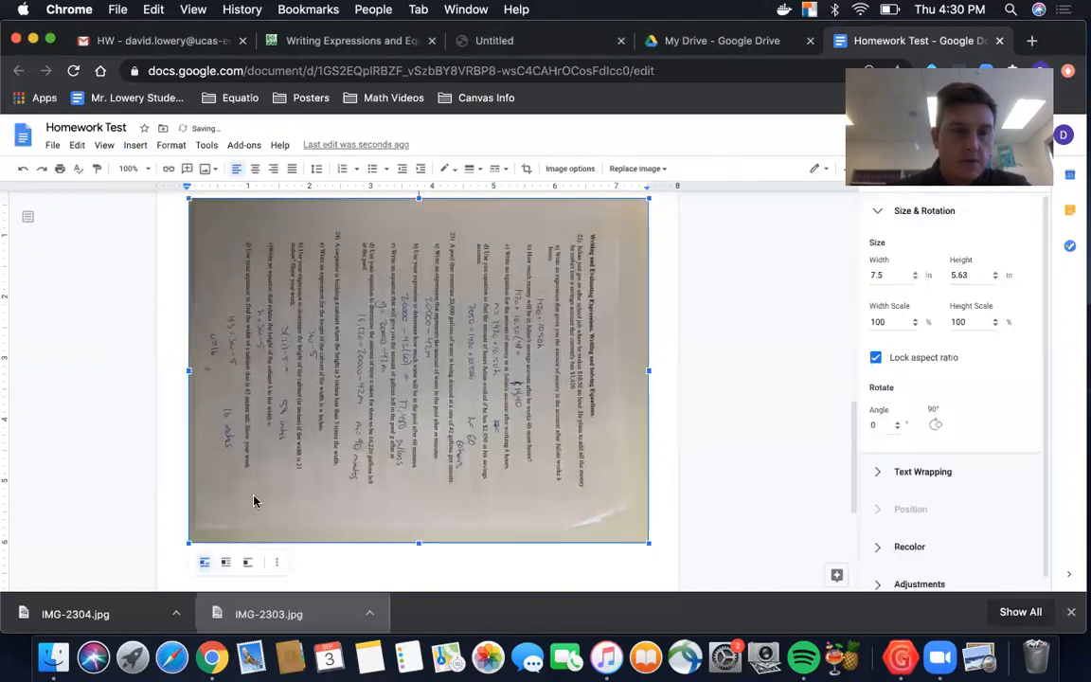
pyautogui.click(277, 564)
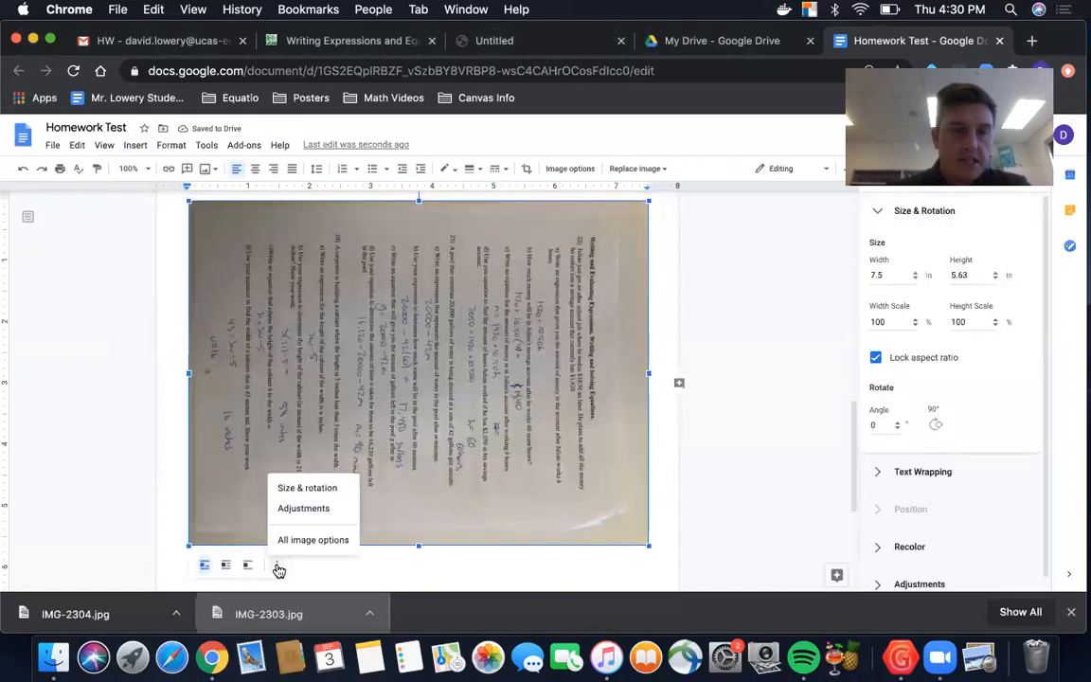
pyautogui.click(289, 490)
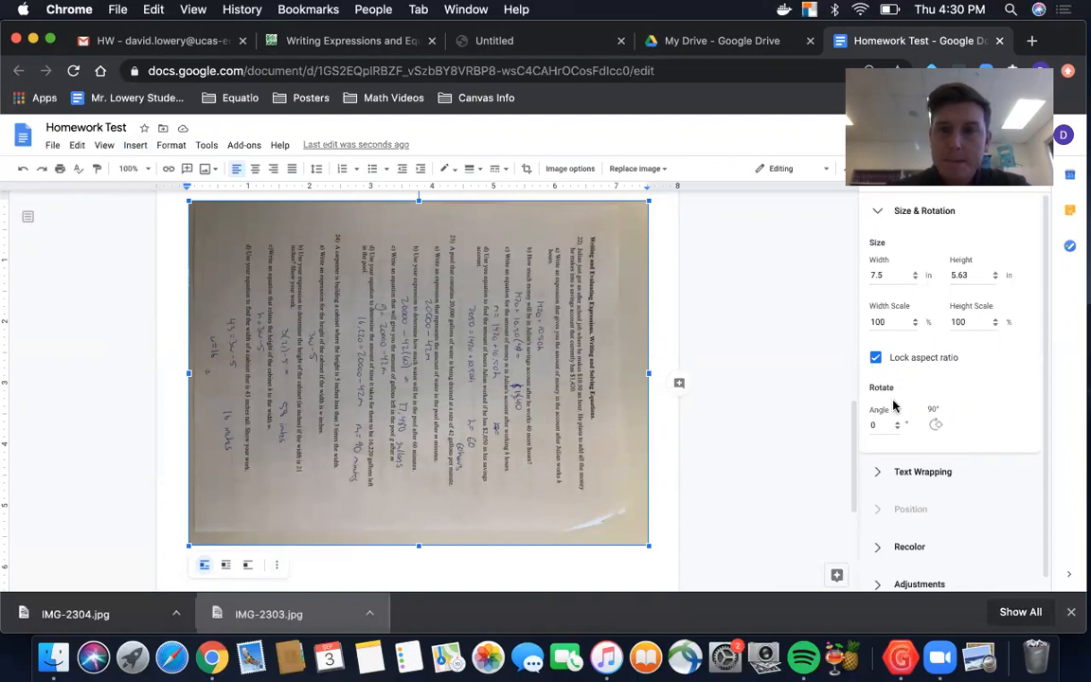
pyautogui.click(932, 424)
pyautogui.click(933, 424)
pyautogui.click(932, 424)
# Step: Enlarge the second homework photo proportionally to about 9.86 by 7.39 in so it nearly fills its page
pyautogui.scroll(-5, 577, 425)
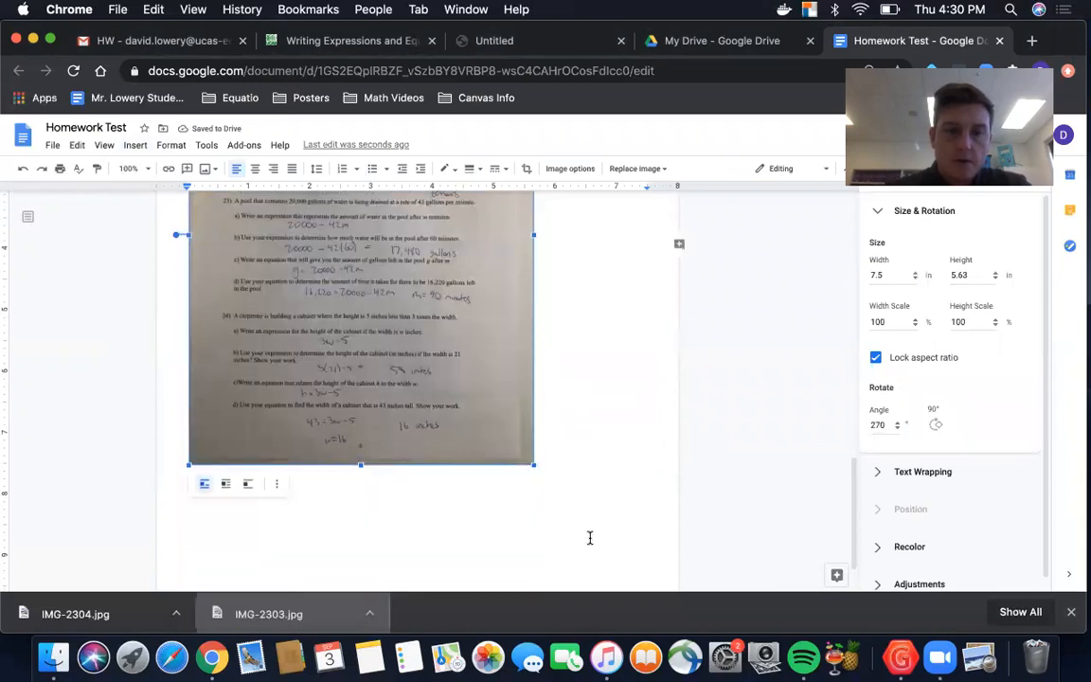
pyautogui.scroll(-2, 589, 537)
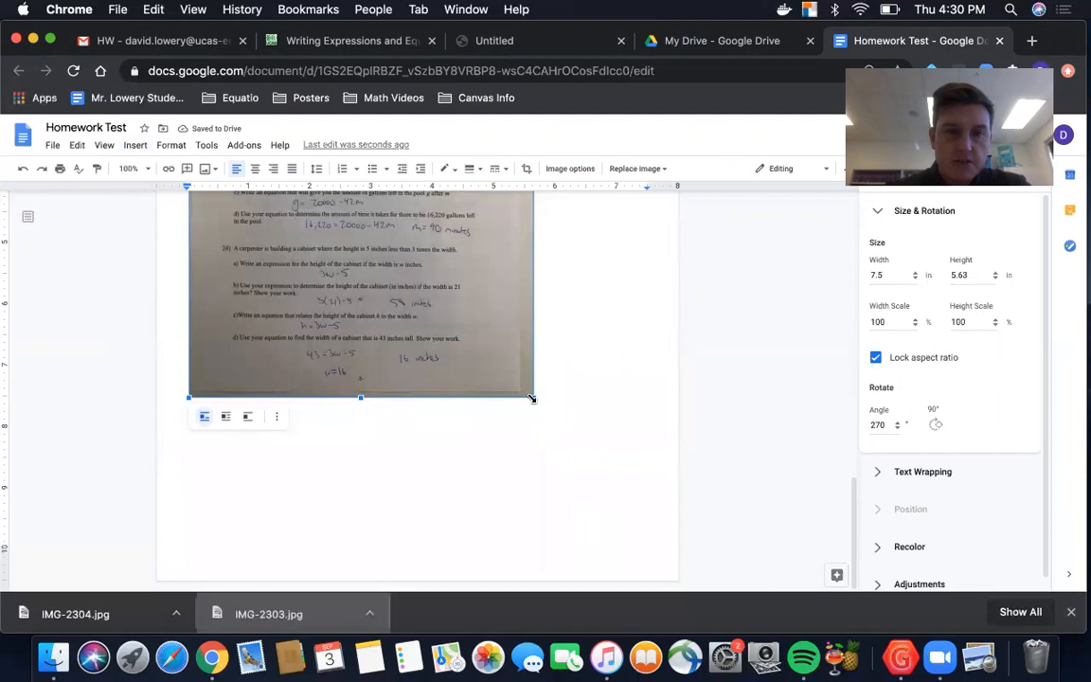
pyautogui.moveTo(532, 398); pyautogui.dragTo(617, 545)
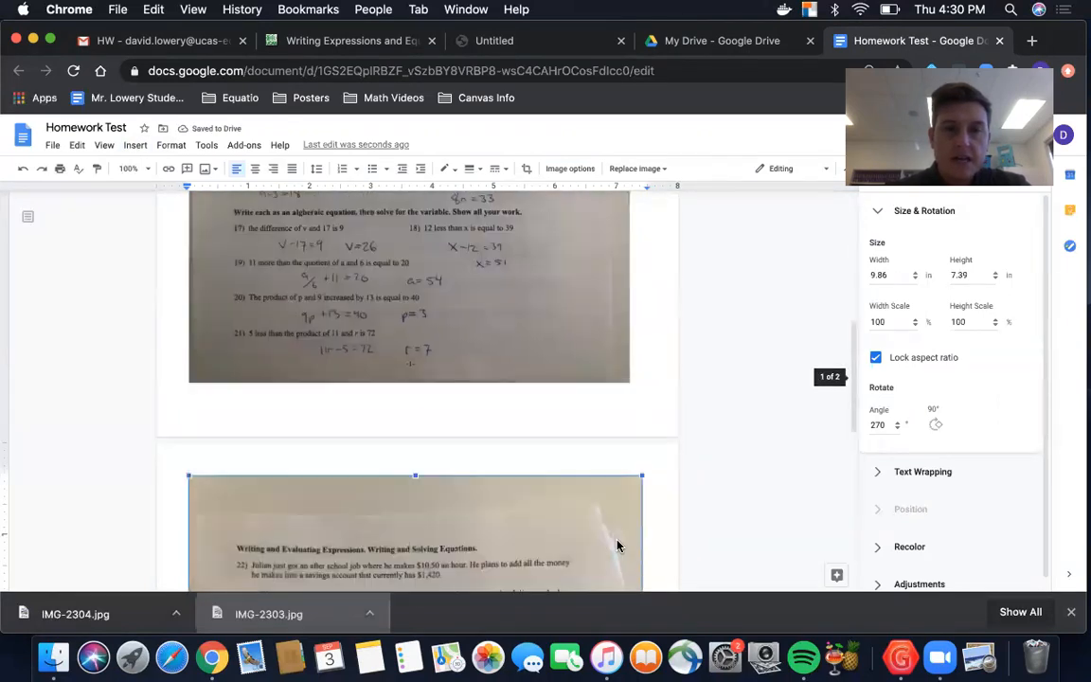
# Step: Compare the second photo's size with the first one and review both pages of the document
pyautogui.click(616, 366)
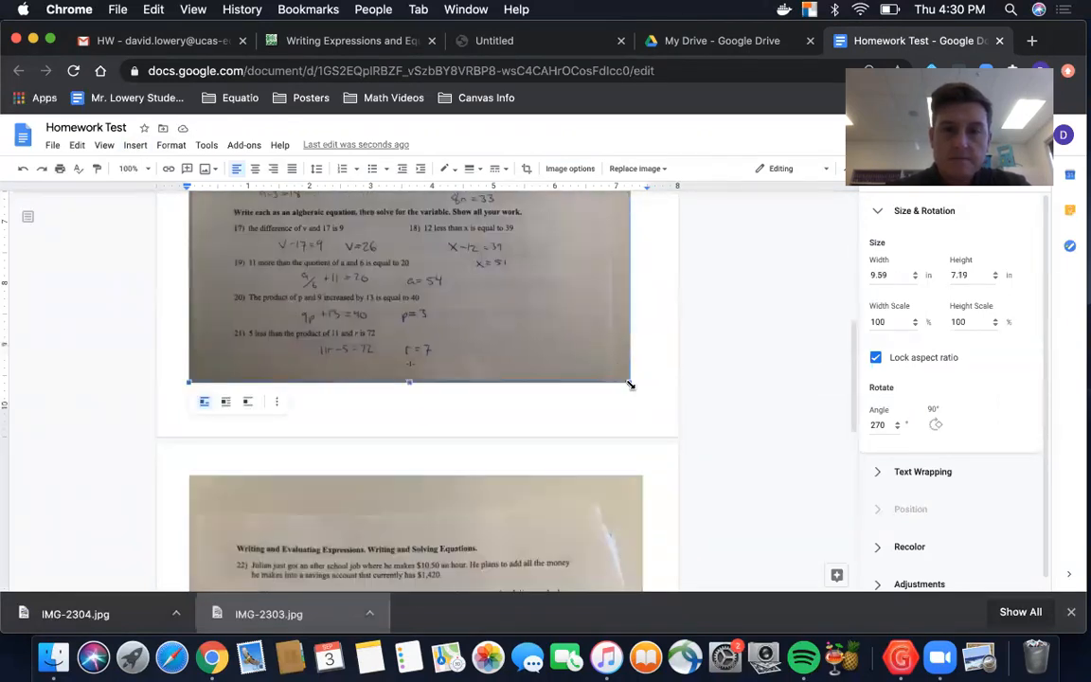
pyautogui.click(655, 411)
pyautogui.scroll(-10, 511, 479)
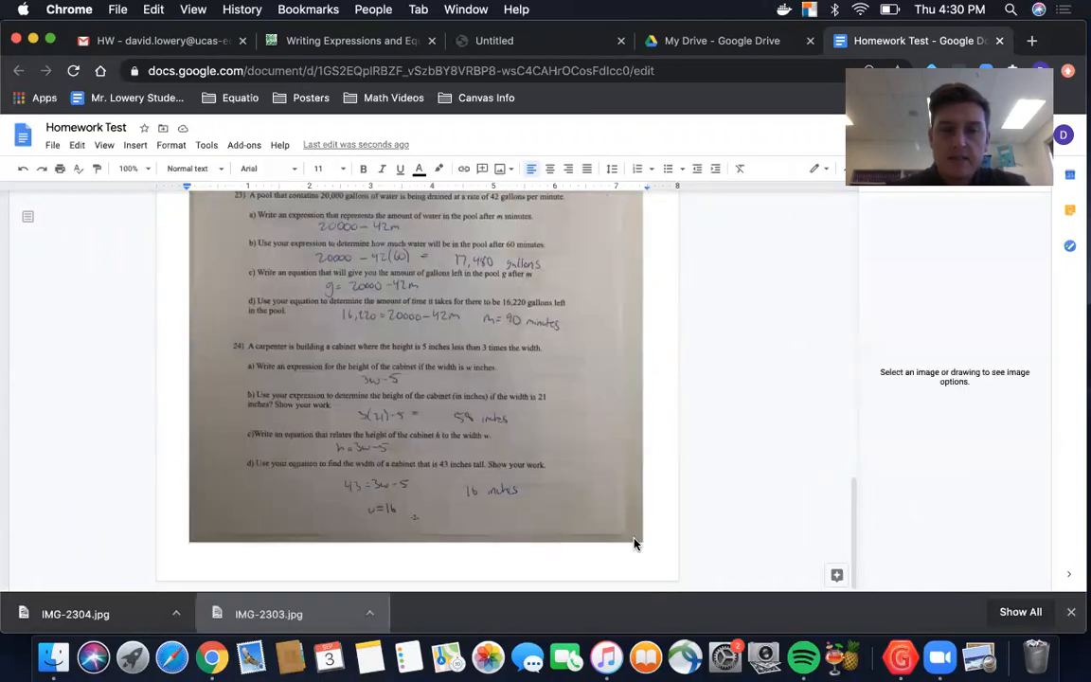
pyautogui.click(633, 539)
pyautogui.click(653, 546)
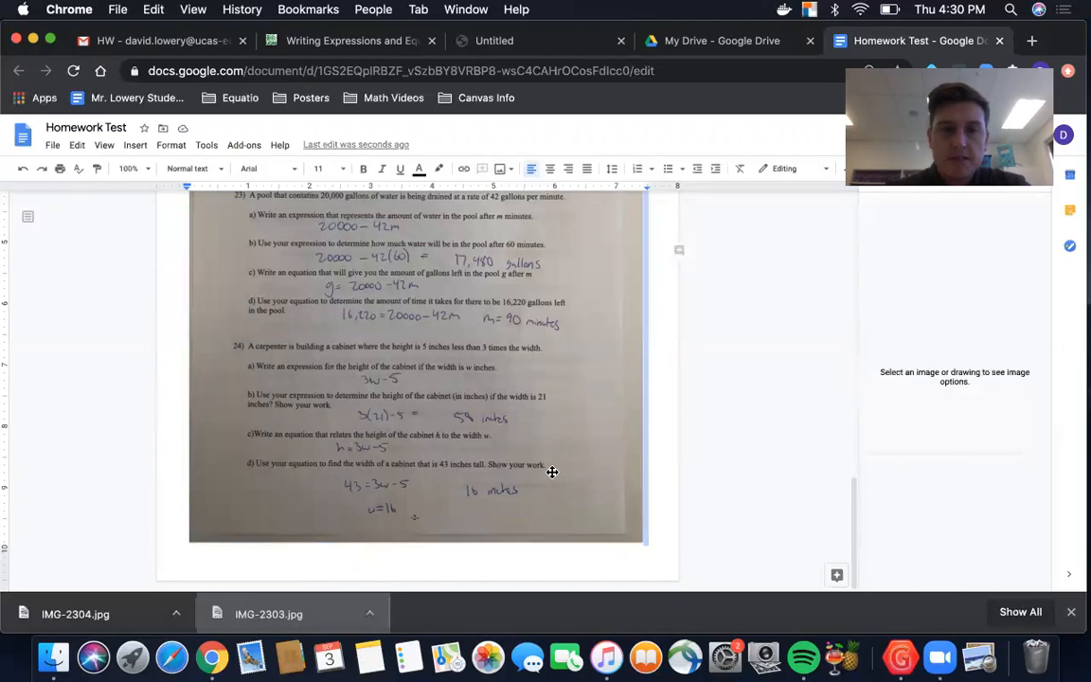
pyautogui.scroll(5, 549, 470)
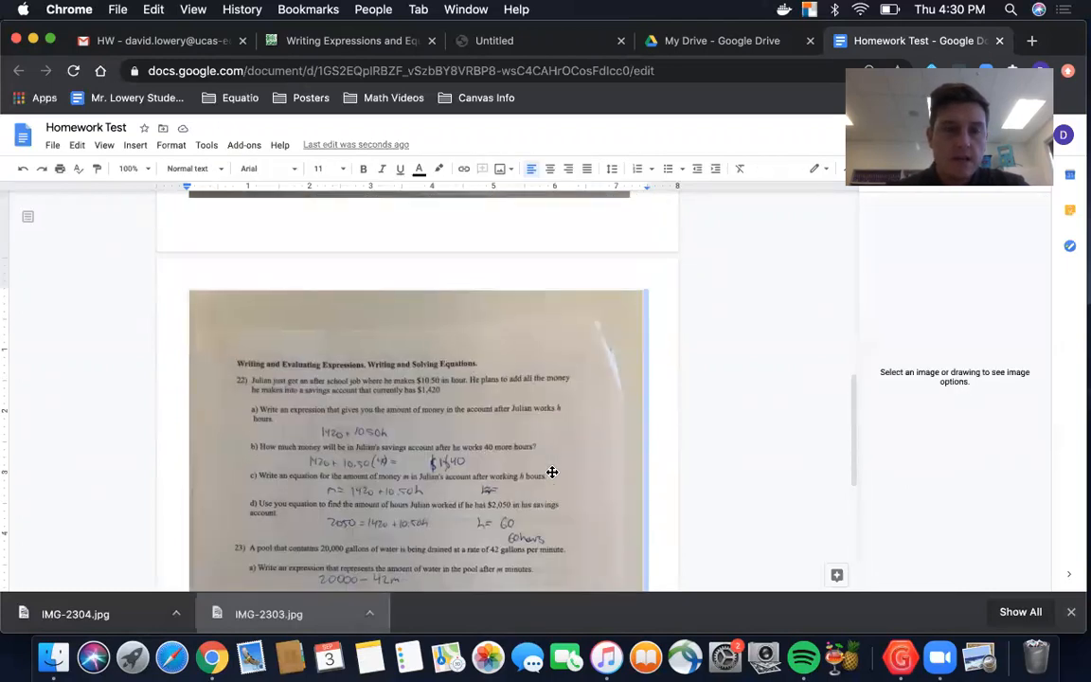
pyautogui.scroll(10, 552, 471)
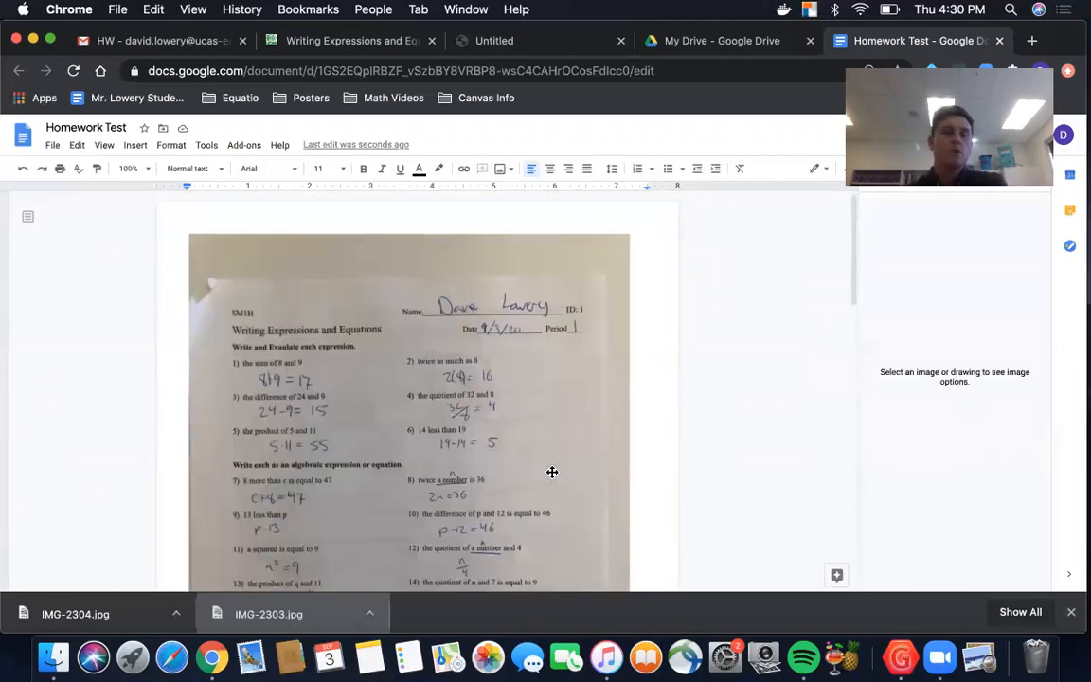
pyautogui.scroll(-15, 552, 472)
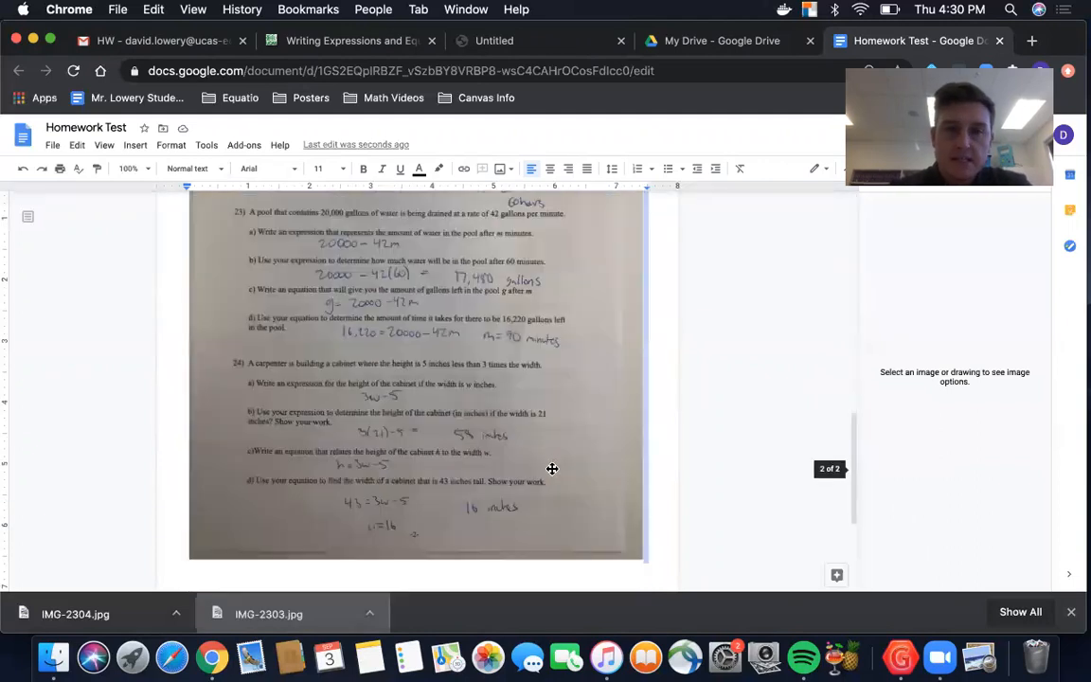
pyautogui.scroll(2, 552, 469)
pyautogui.scroll(12, 551, 468)
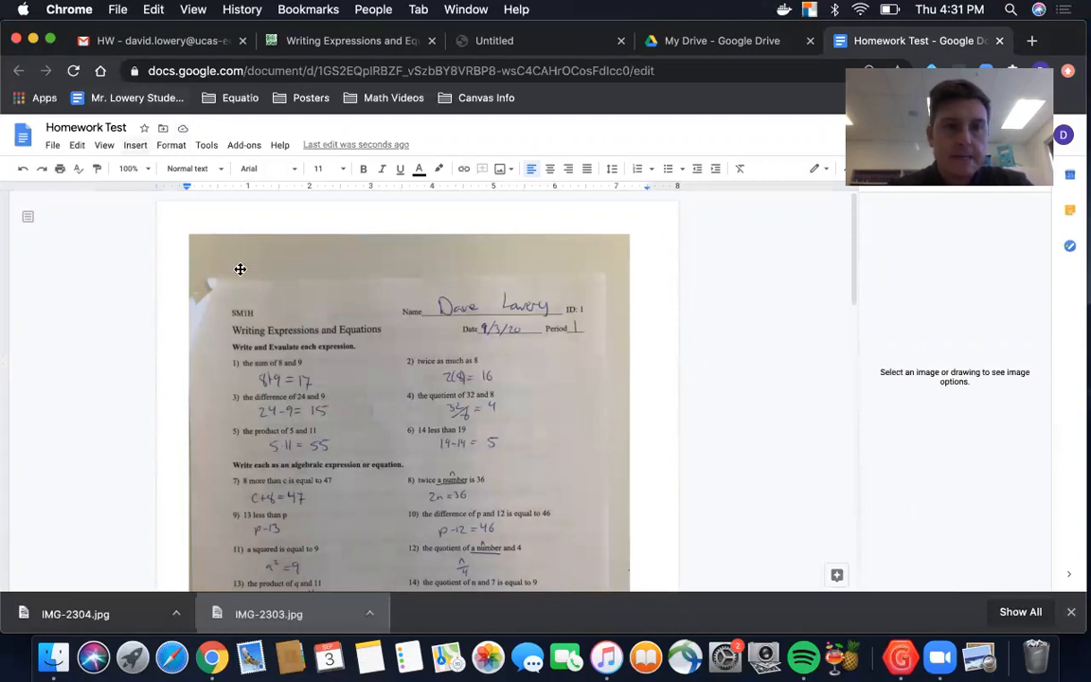
# Step: Download the Homework Test document as a PDF and open the downloaded file
pyautogui.click(53, 146)
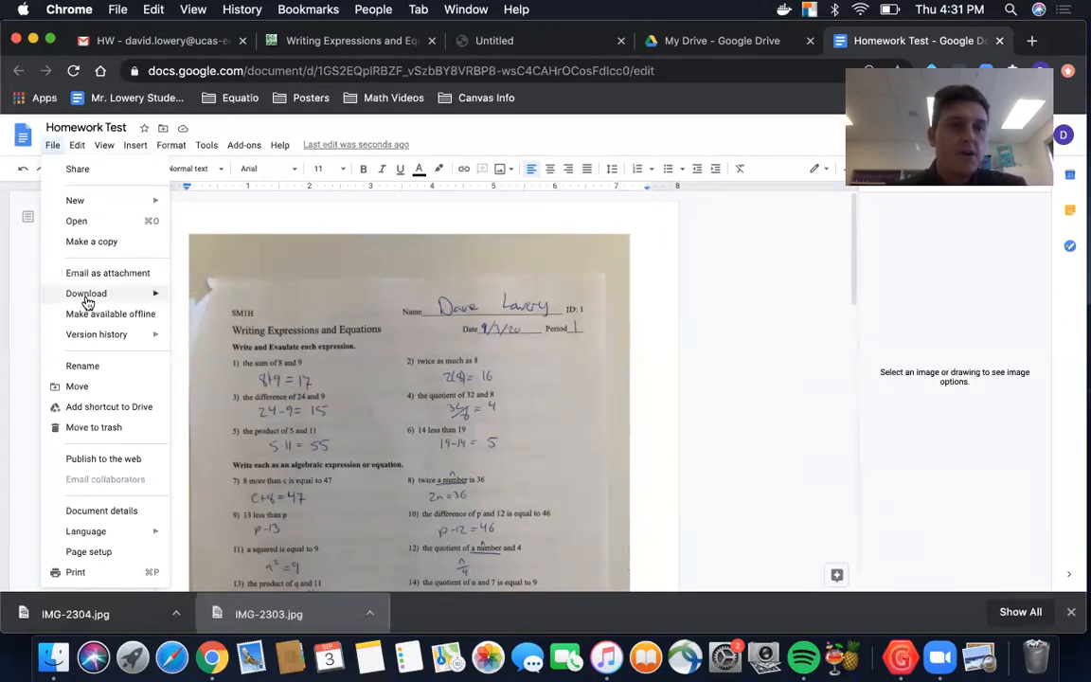
pyautogui.moveTo(86, 299)
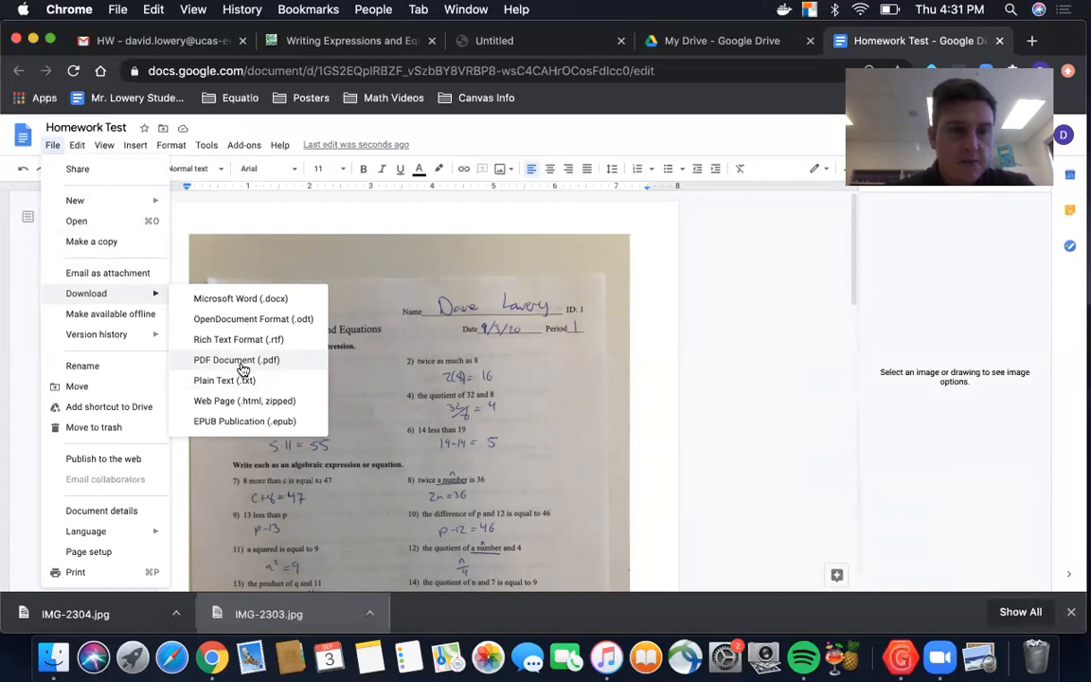
pyautogui.click(242, 366)
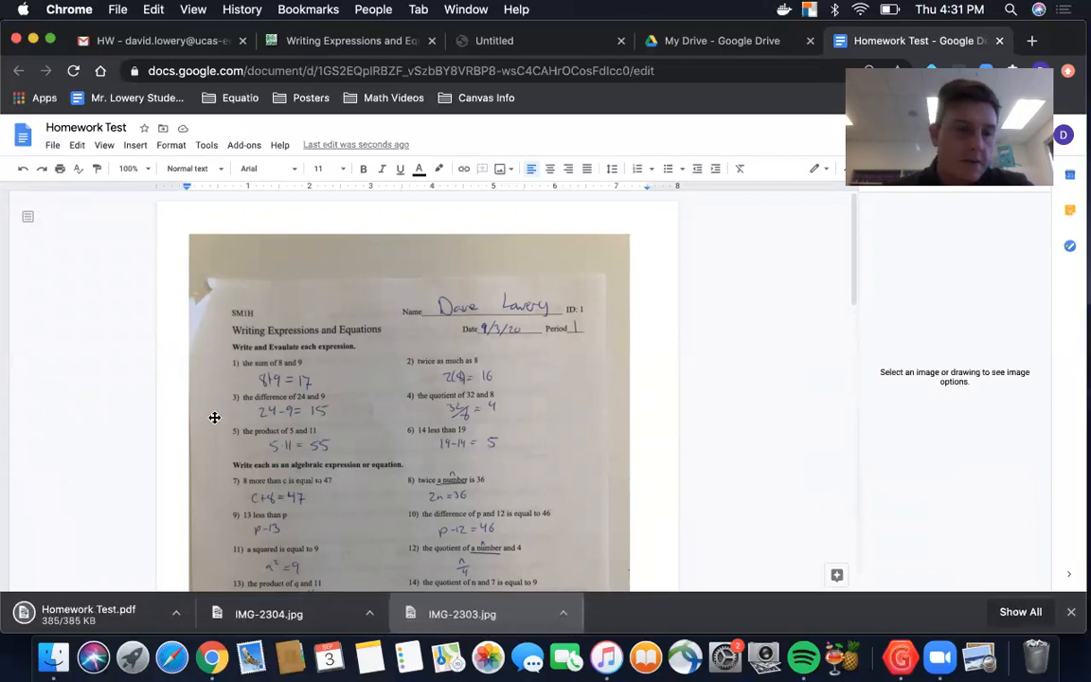
pyautogui.click(92, 616)
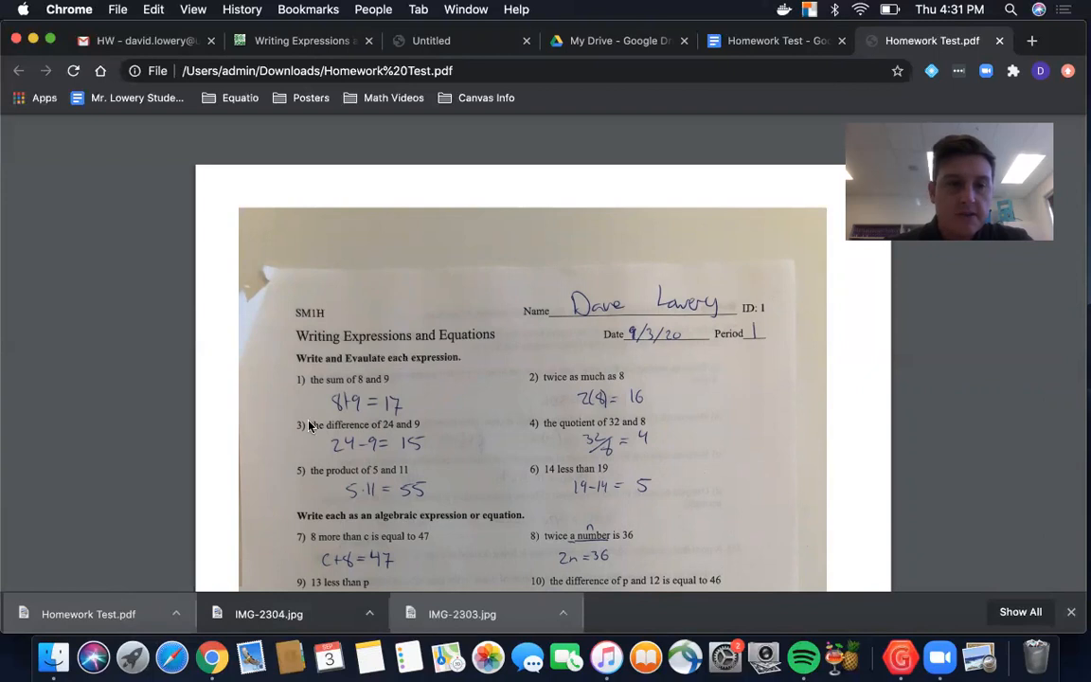
# Step: Switch to the Canvas assignment and choose Homework Test.pdf from Downloads for the file upload, previewing both of its pages first
pyautogui.click(313, 43)
pyautogui.scroll(-1, 407, 353)
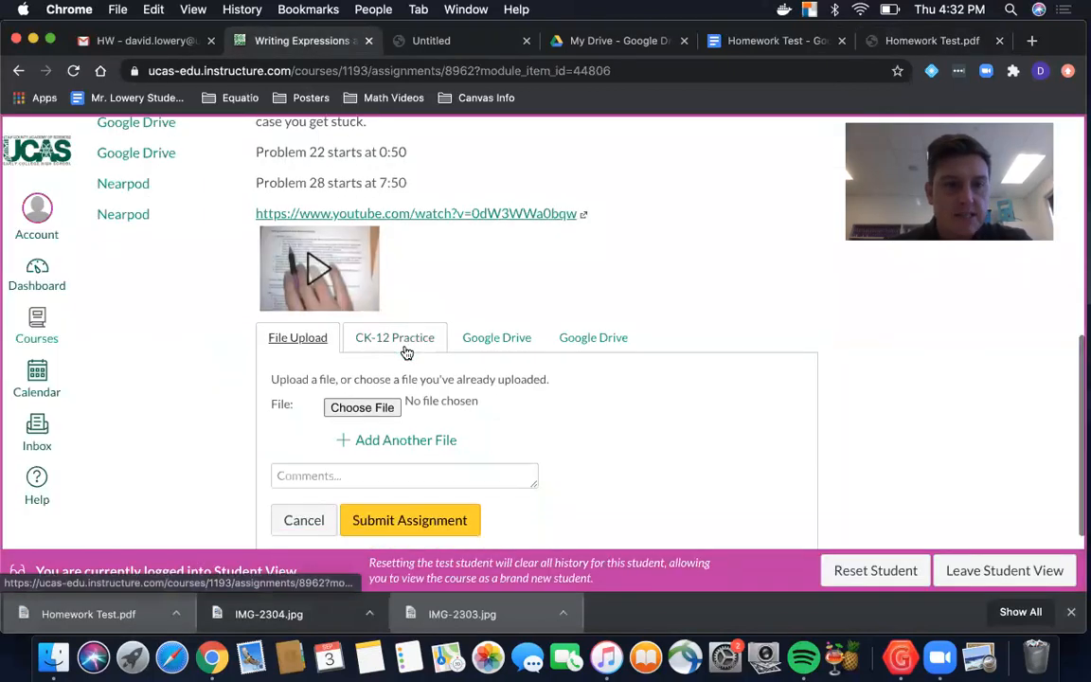
pyautogui.scroll(-2, 407, 352)
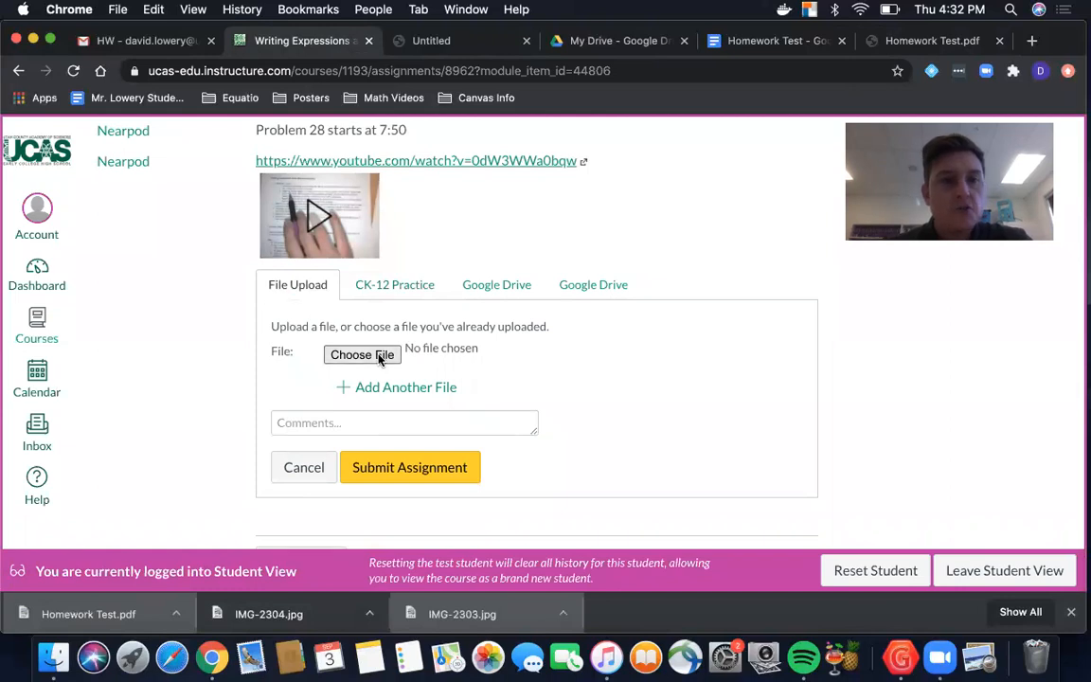
pyautogui.click(362, 354)
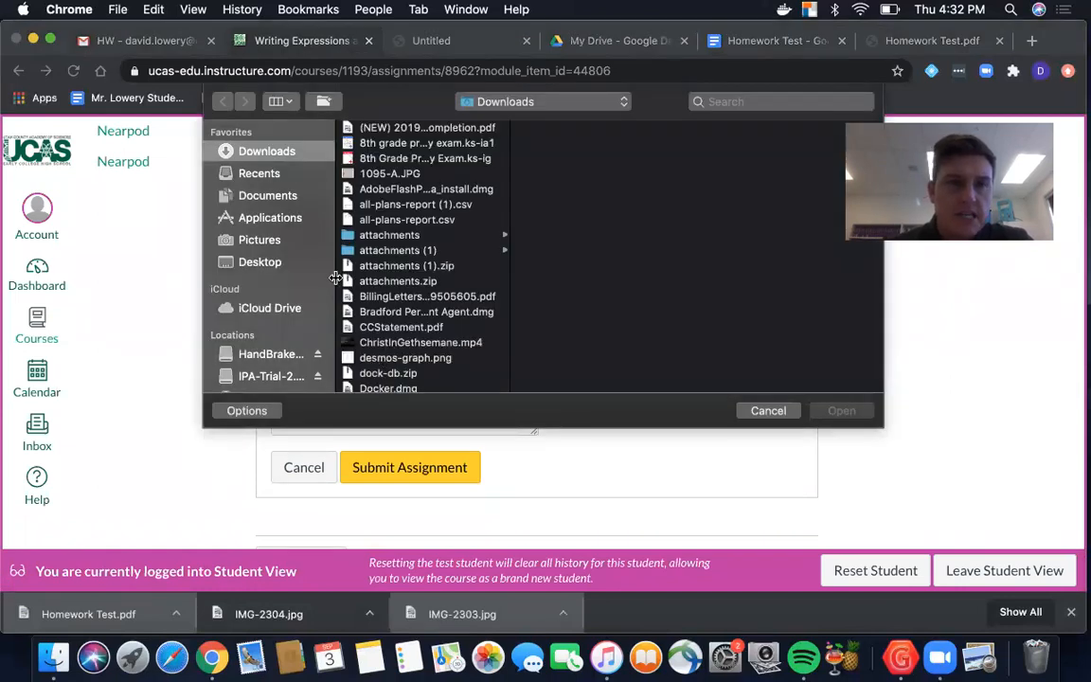
pyautogui.scroll(-4, 394, 216)
pyautogui.scroll(-1, 394, 216)
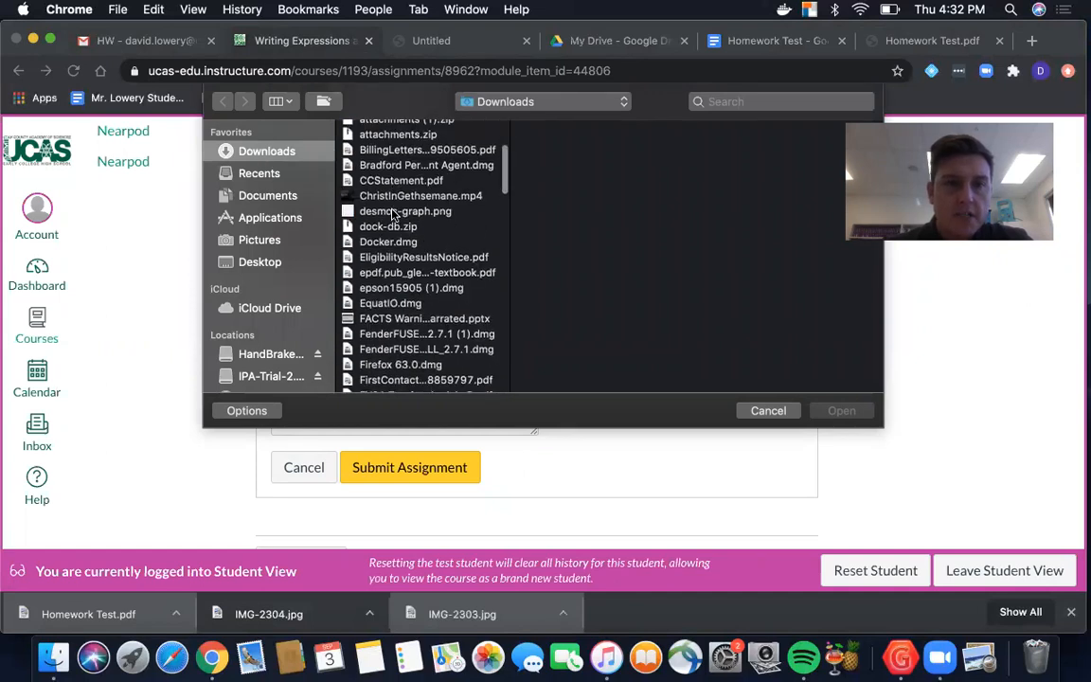
pyautogui.scroll(-5, 394, 215)
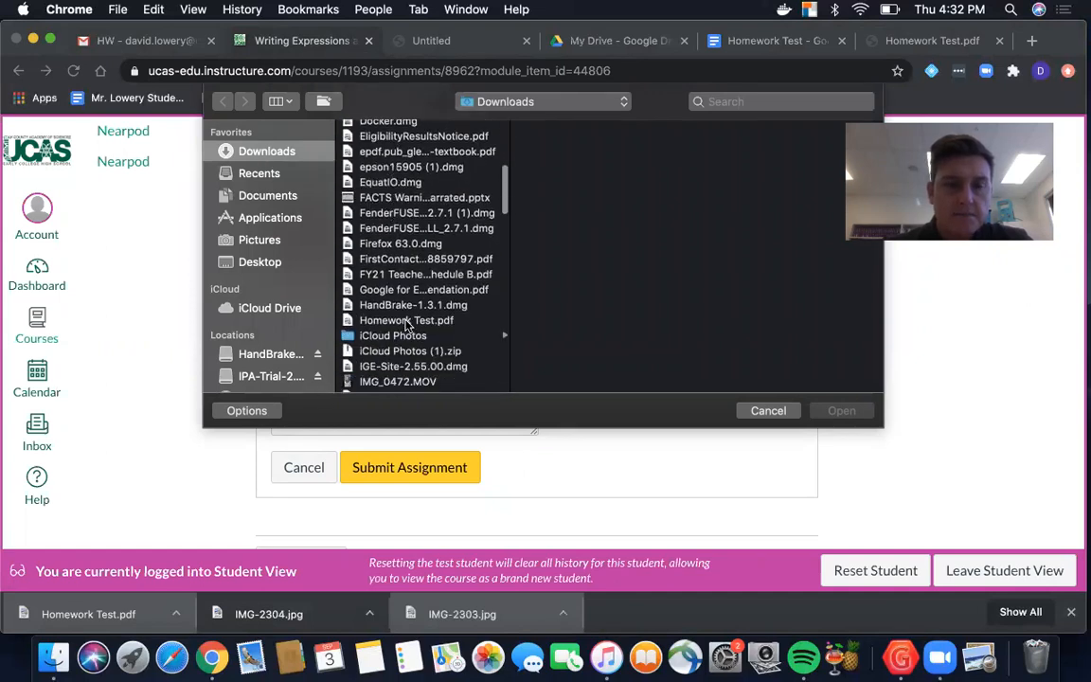
pyautogui.click(407, 322)
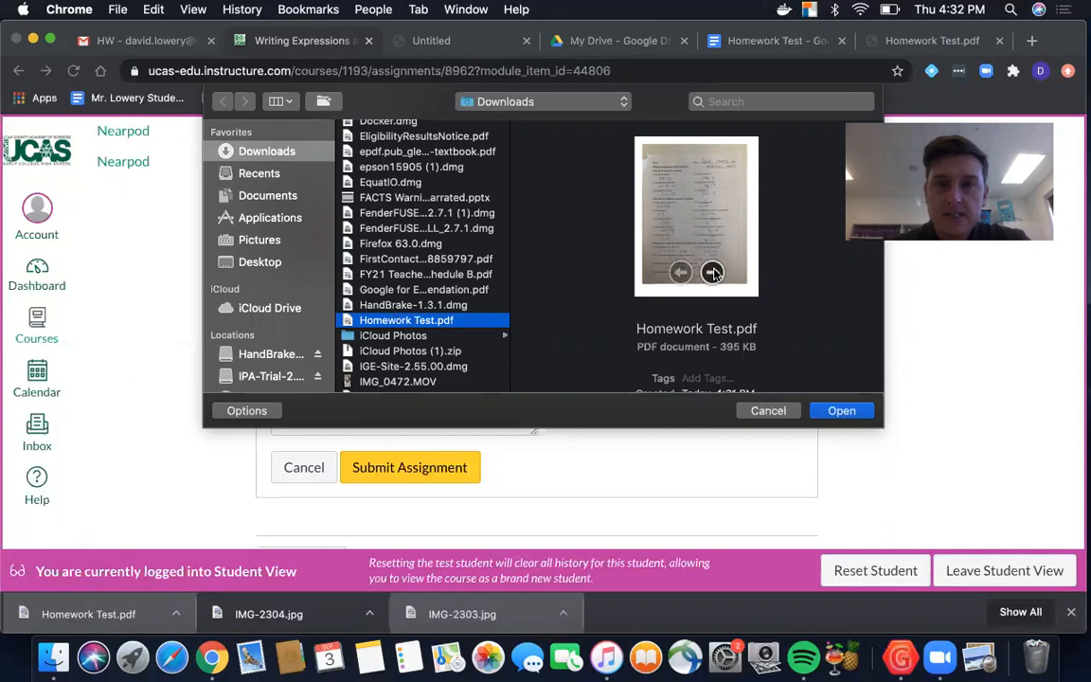
pyautogui.click(713, 274)
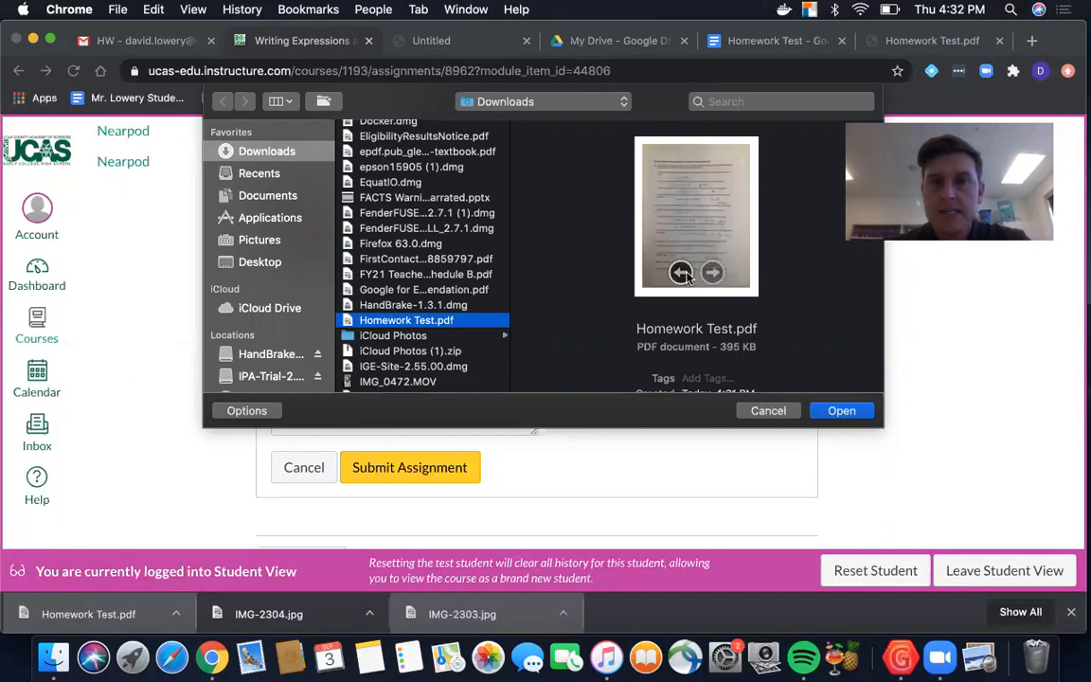
pyautogui.click(682, 273)
pyautogui.click(849, 411)
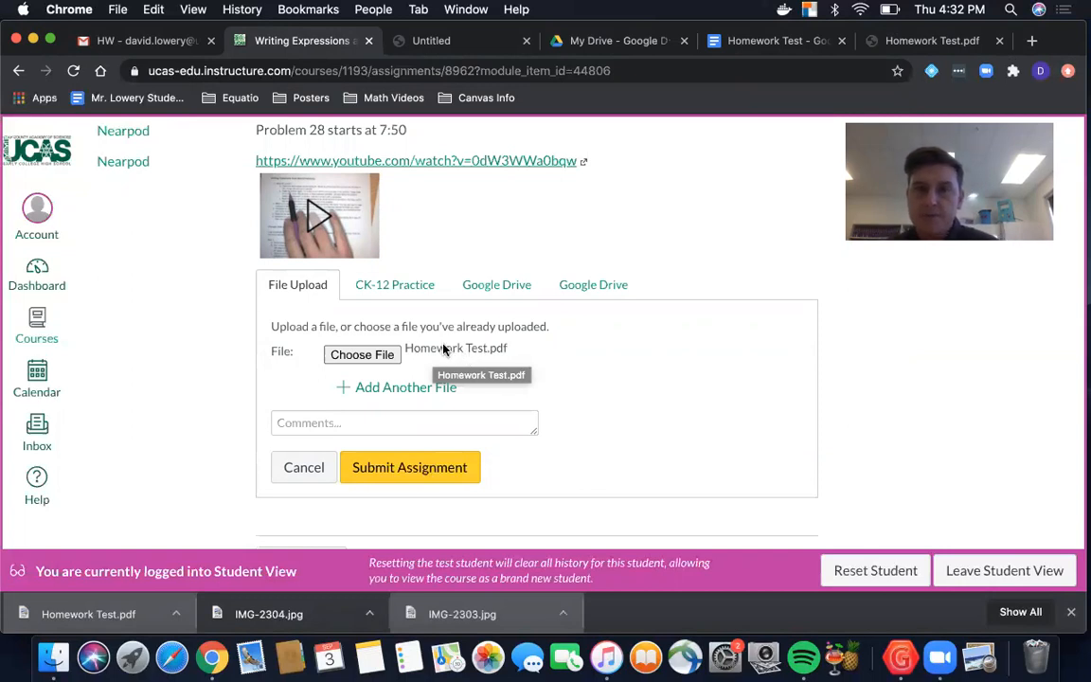
# Step: Choose Homework Test.pdf from Downloads again as the file to upload for the assignment
pyautogui.click(382, 358)
pyautogui.scroll(-5, 406, 329)
pyautogui.scroll(-5, 405, 328)
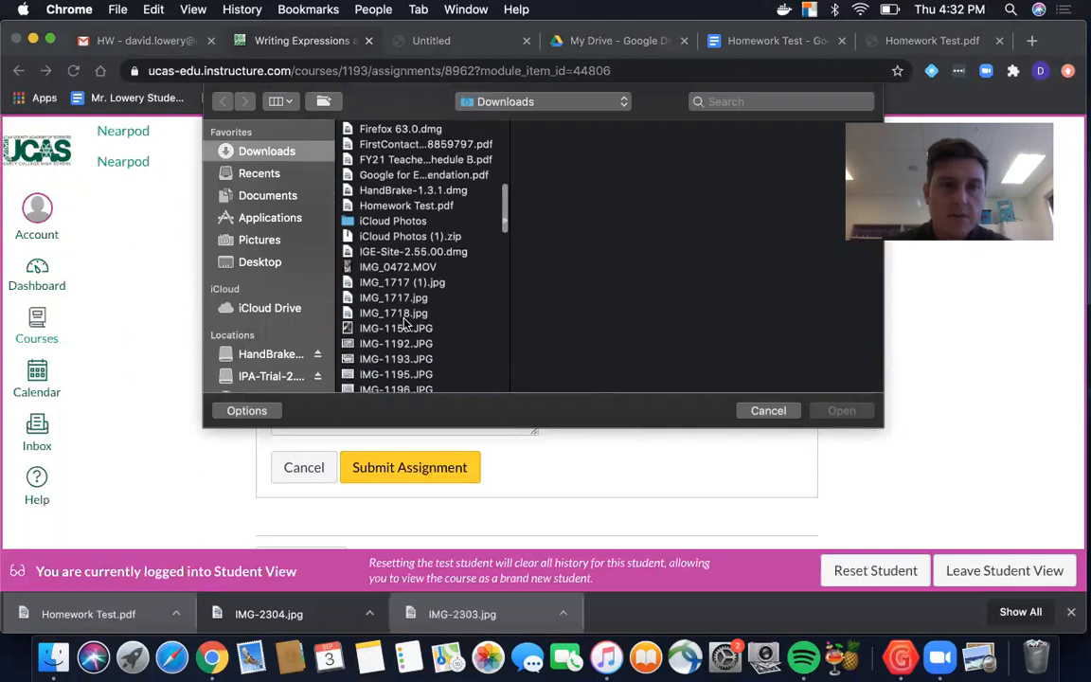
pyautogui.click(405, 205)
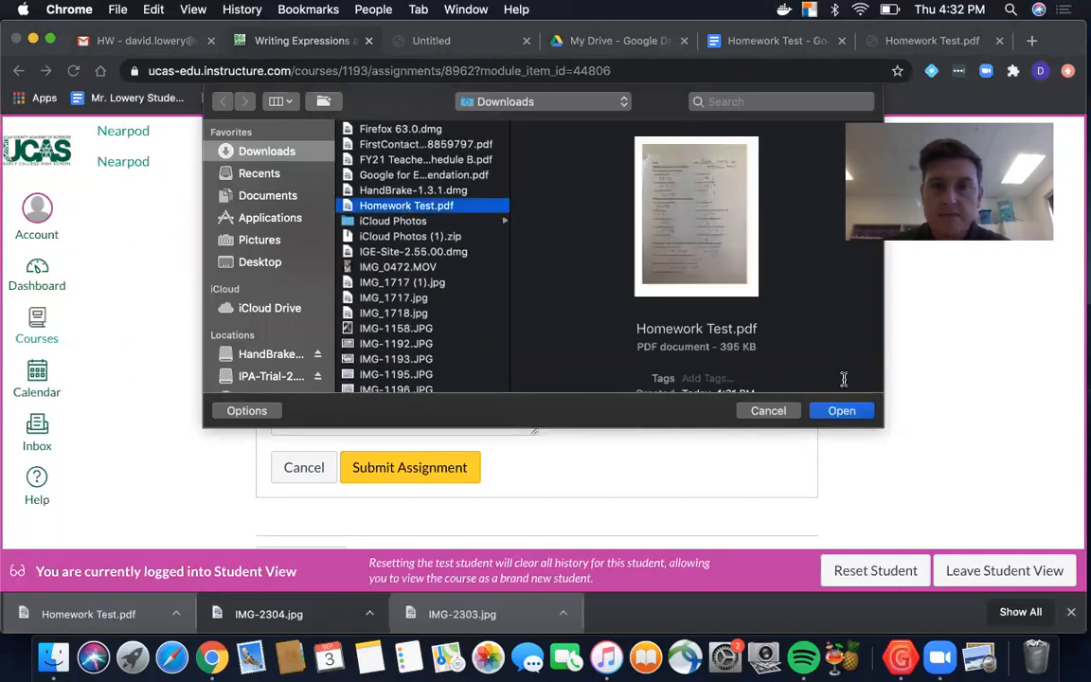
pyautogui.click(841, 411)
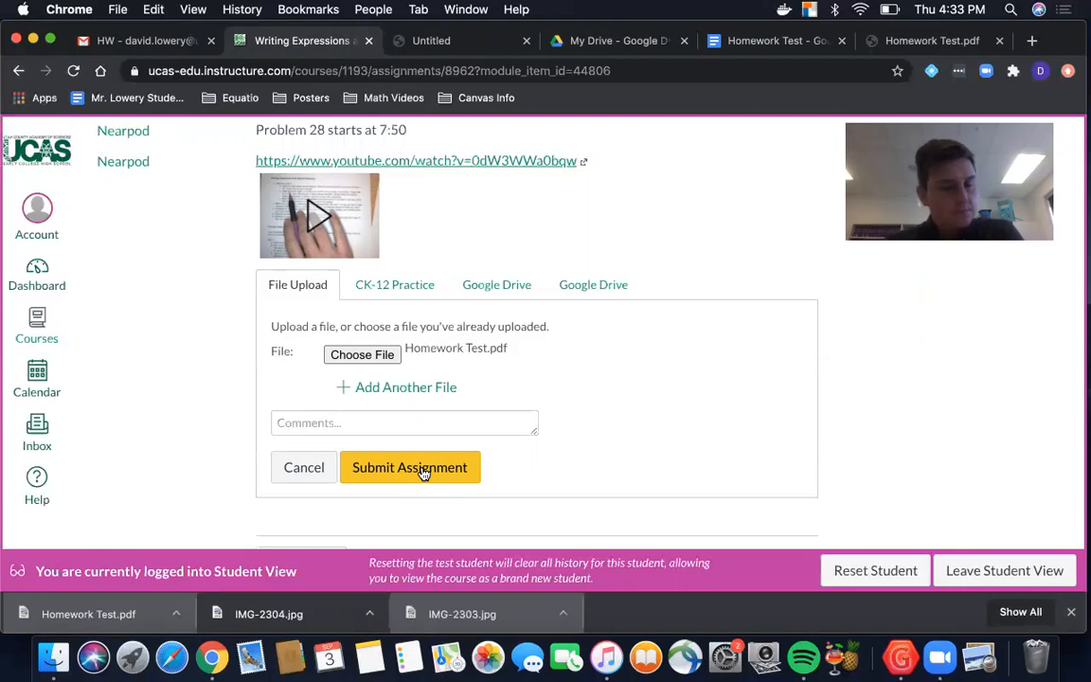
# Step: Review the upload form, the instruction to submit only one file, and the homework assignment's due date and points
pyautogui.scroll(1, 423, 471)
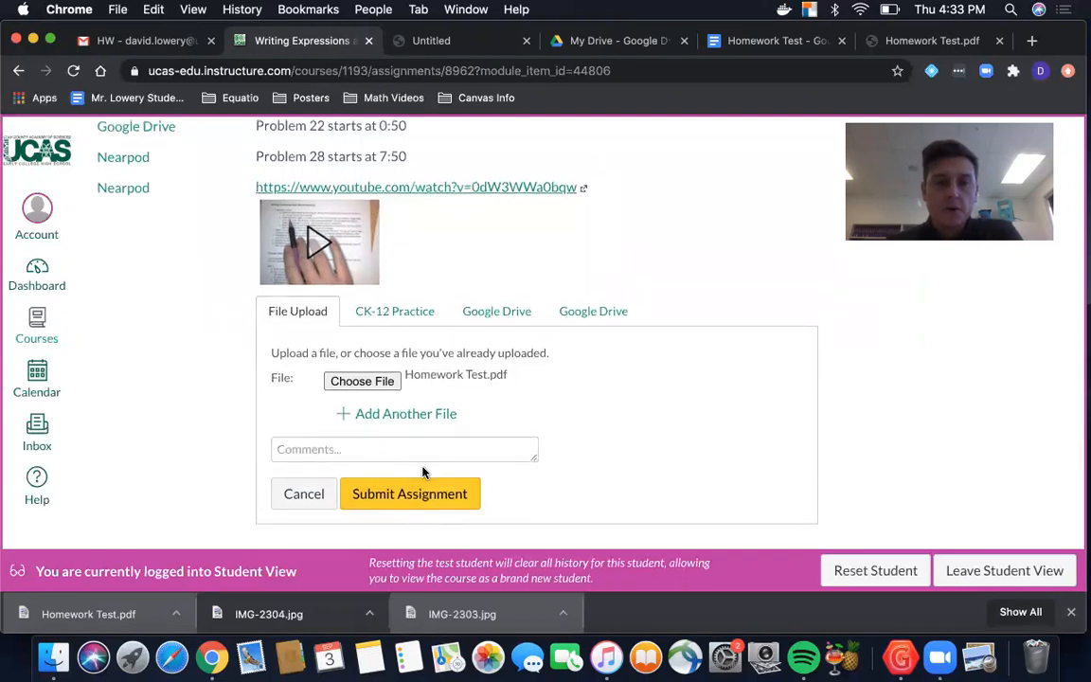
pyautogui.scroll(-1, 423, 471)
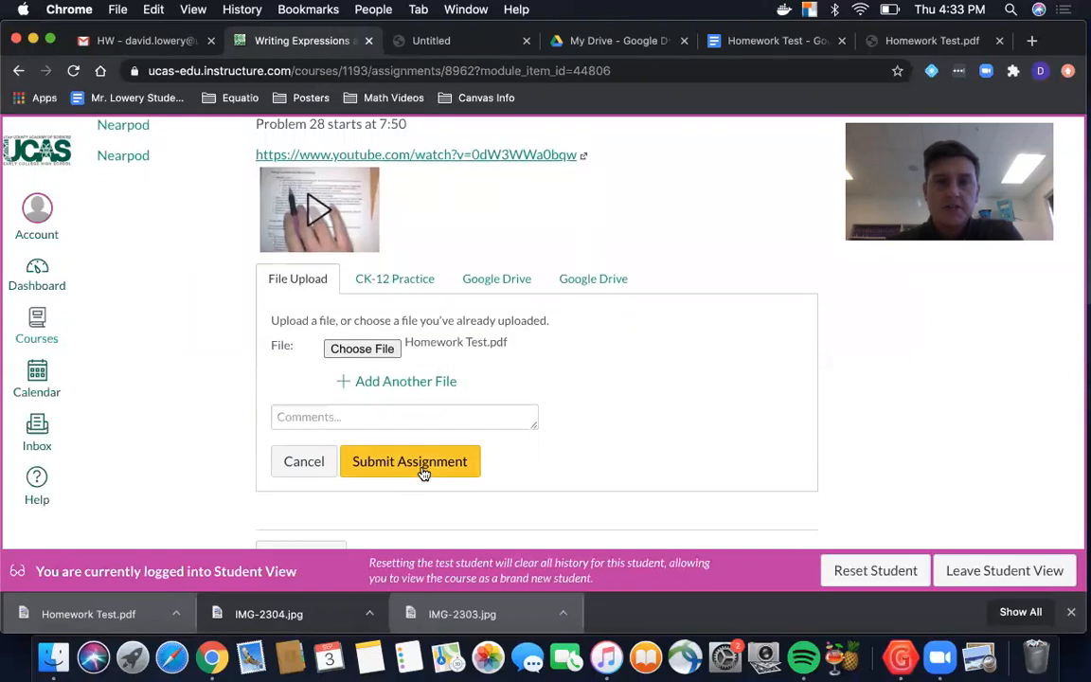
pyautogui.scroll(1, 423, 472)
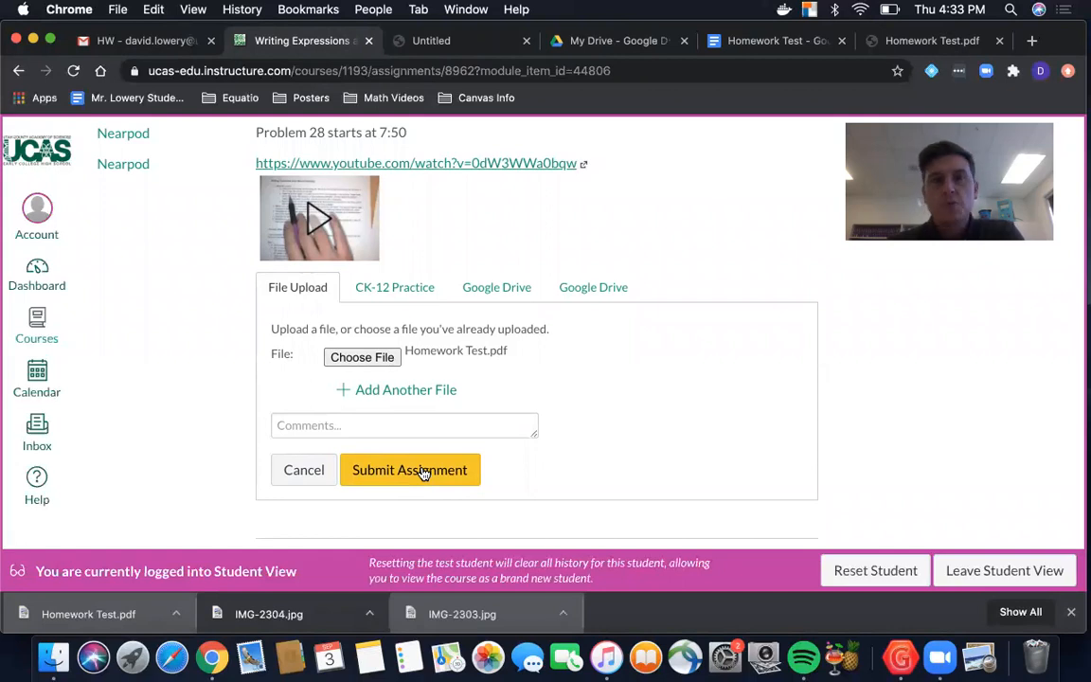
pyautogui.scroll(1, 423, 471)
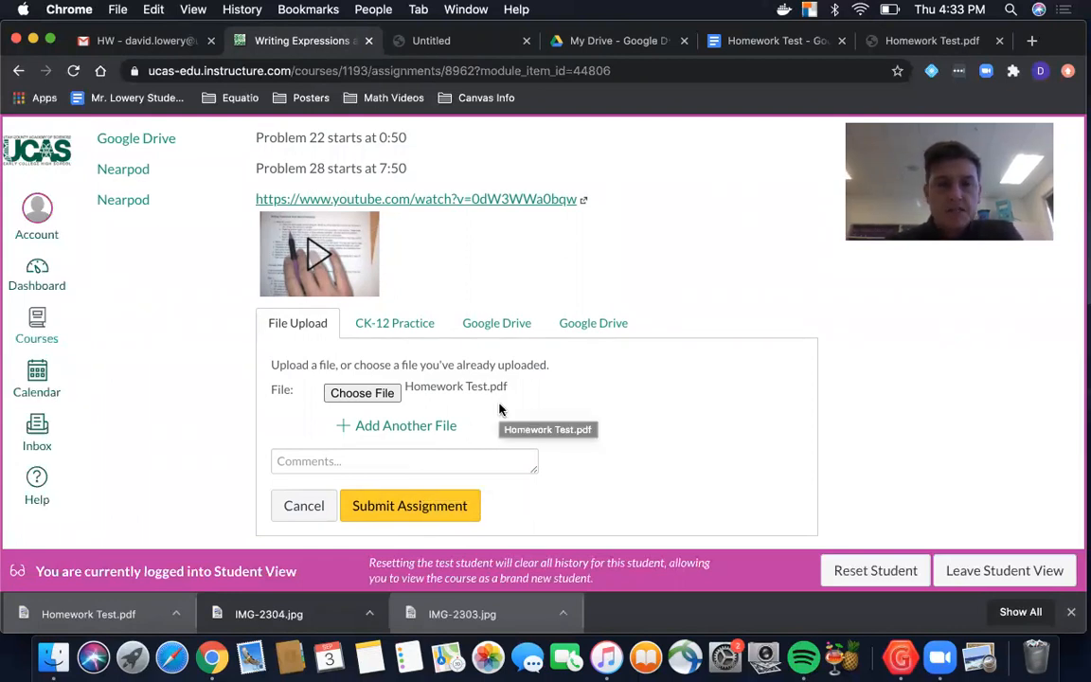
pyautogui.scroll(3, 500, 409)
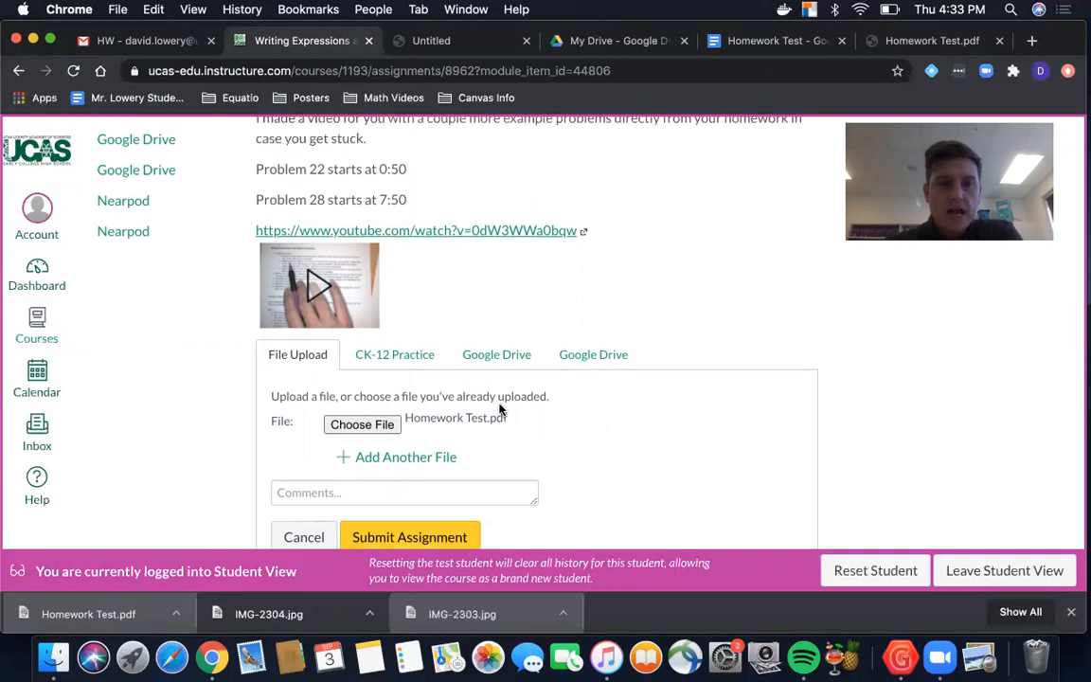
pyautogui.scroll(6, 500, 409)
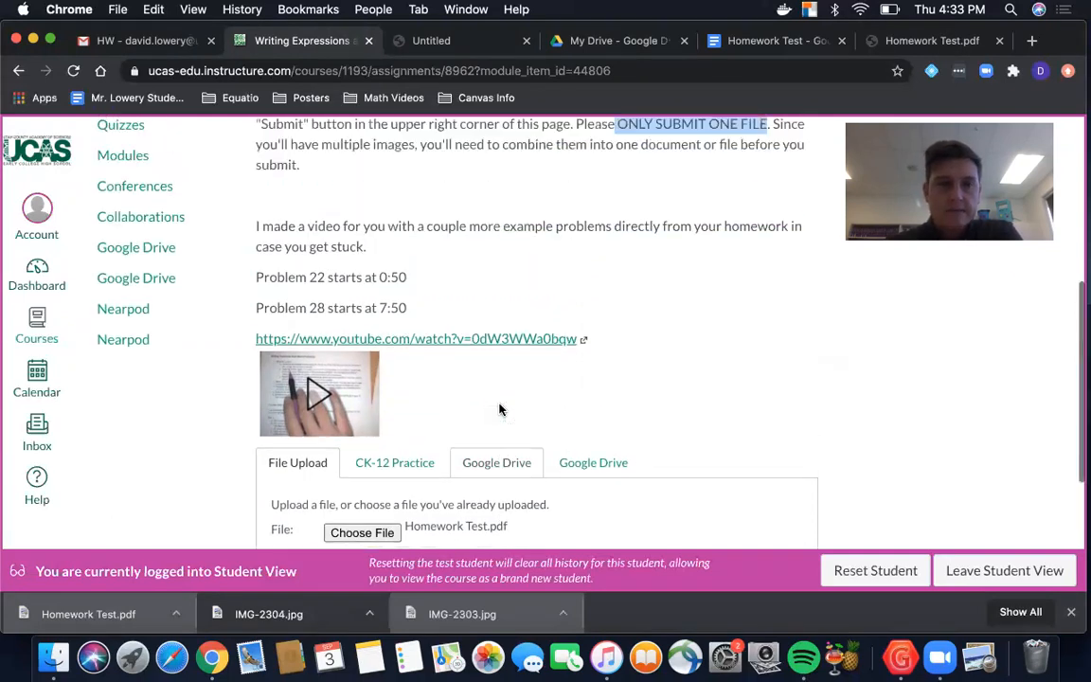
pyautogui.scroll(1, 500, 409)
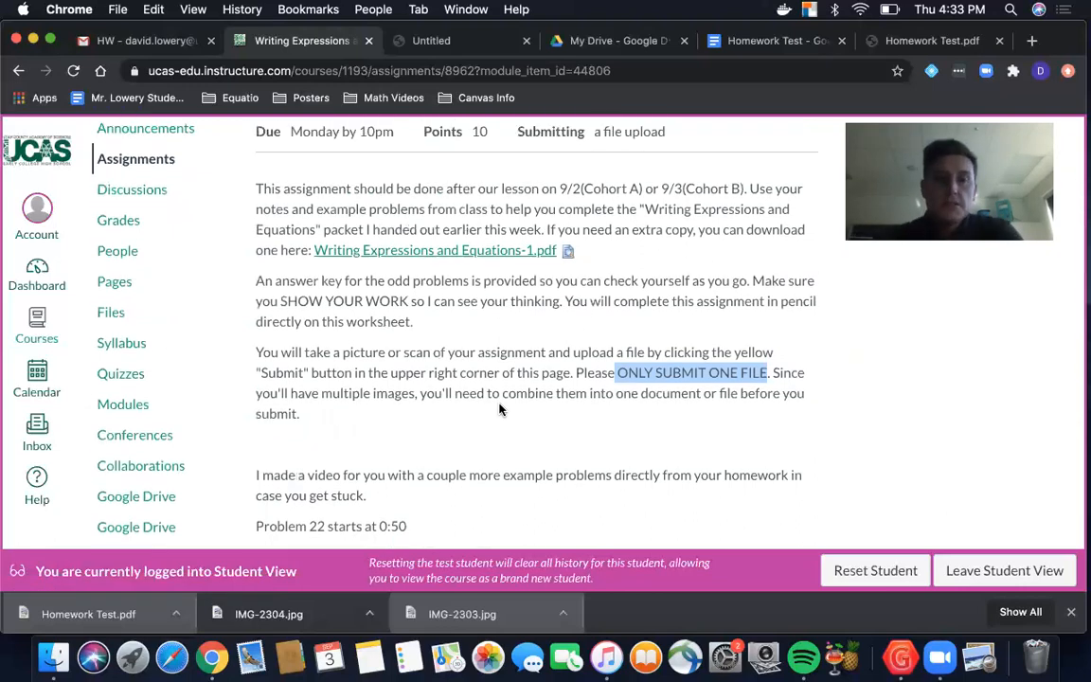
pyautogui.scroll(3, 499, 409)
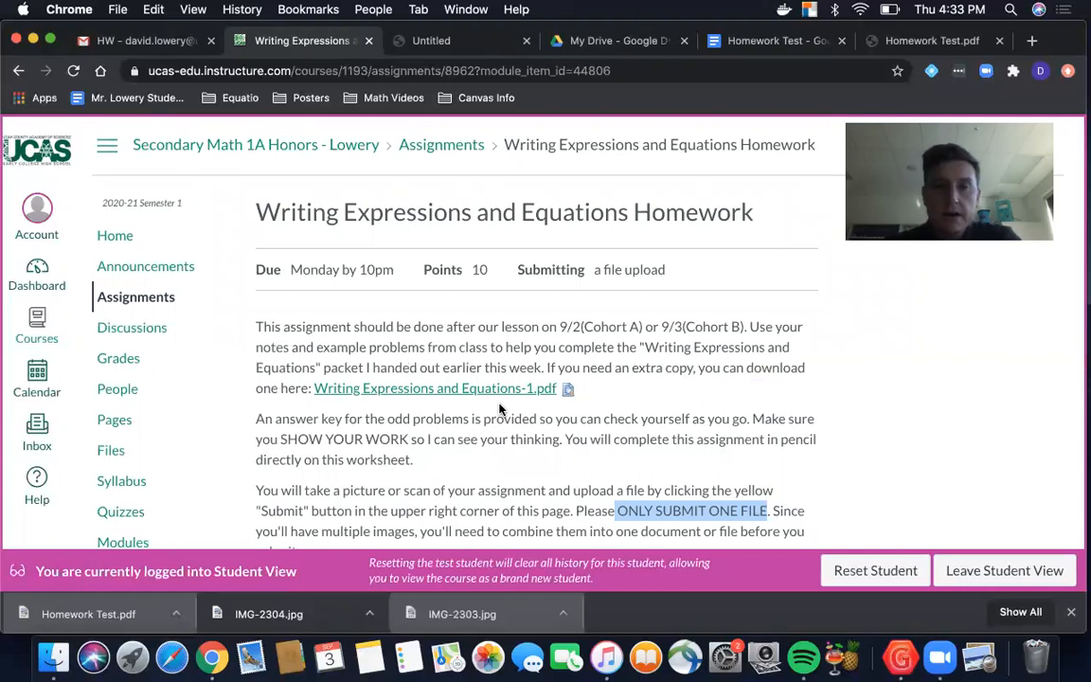
pyautogui.scroll(-2, 500, 409)
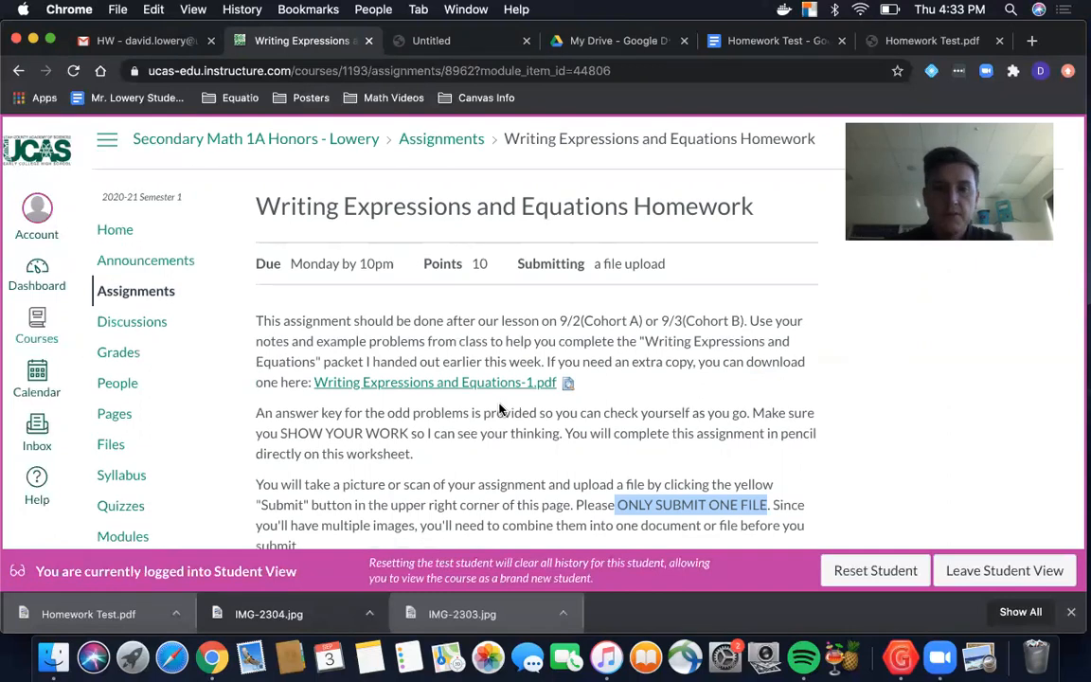